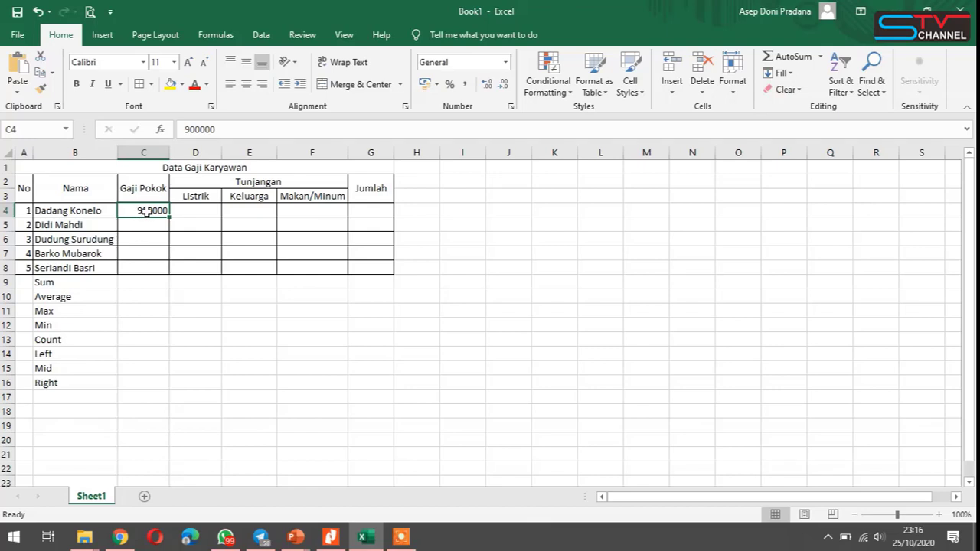
Format the Gaji Pokok cells C4:C8 as Indonesian Rupiah accounting with no decimal places
{"action": "left_click_drag", "start_coordinate": [146, 211], "coordinate": [146, 266]}
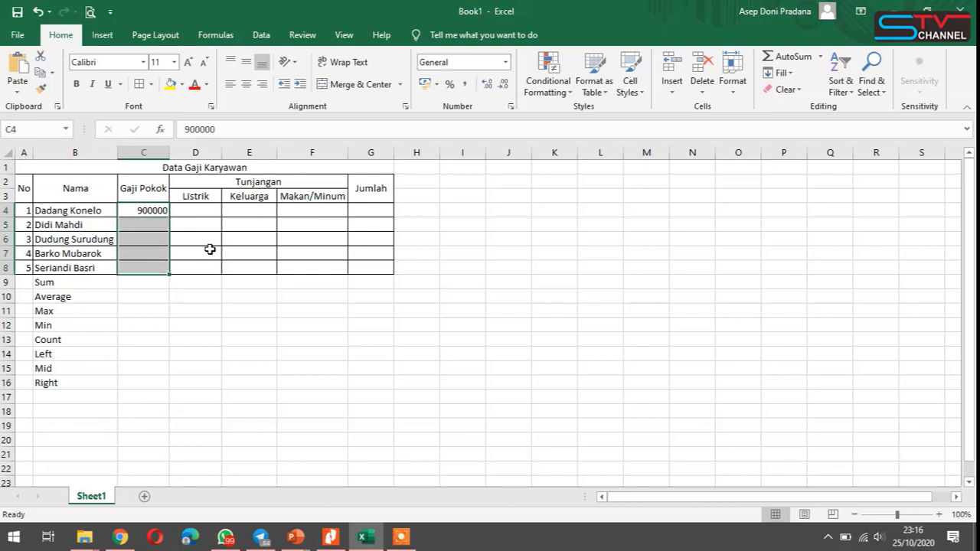
{"action": "left_click", "coordinate": [465, 85]}
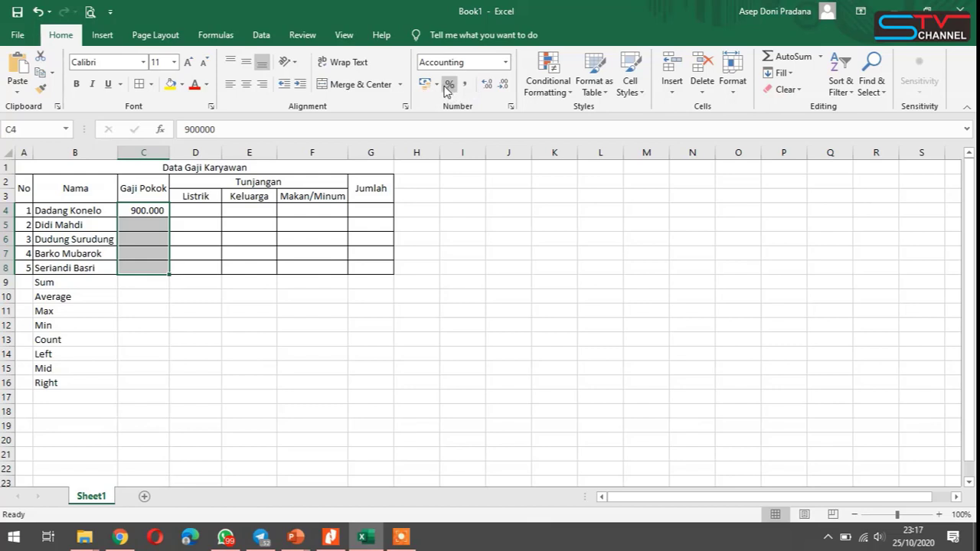
{"action": "left_click", "coordinate": [437, 84]}
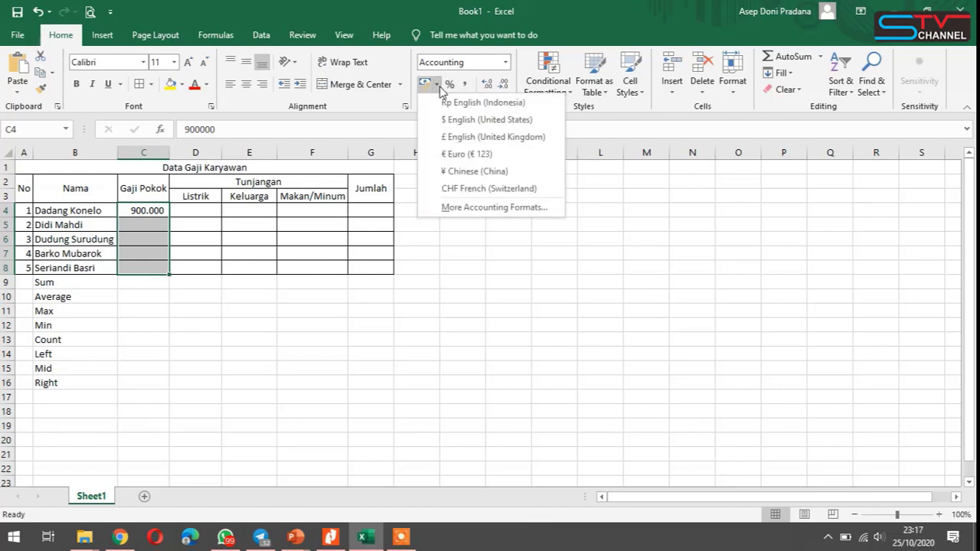
{"action": "left_click", "coordinate": [471, 105]}
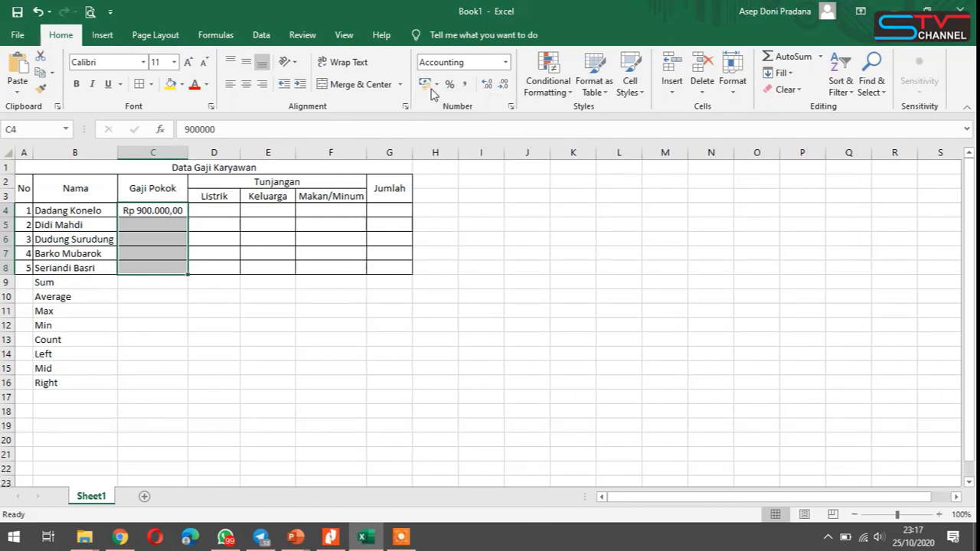
{"action": "left_click", "coordinate": [502, 85]}
{"action": "left_click", "coordinate": [502, 85]}
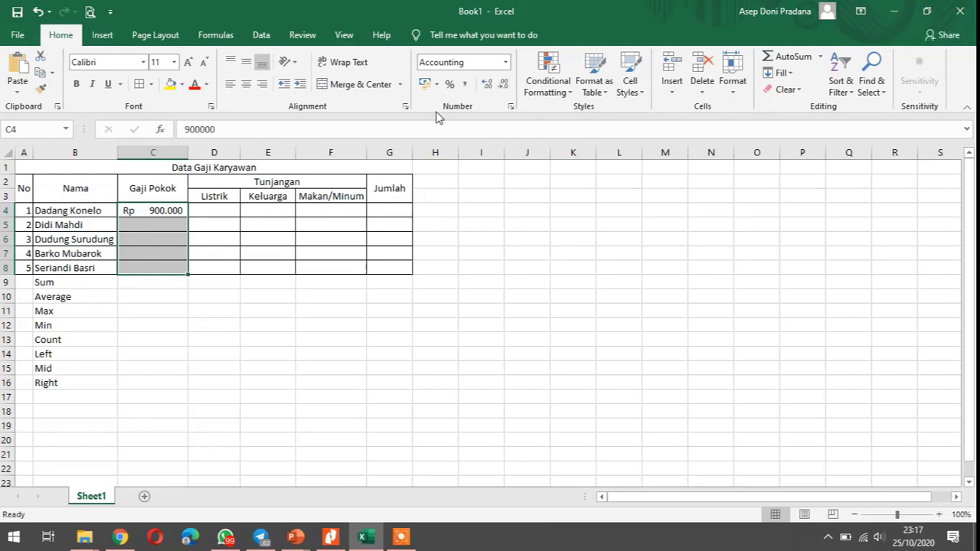
Correct the first employee's Gaji Pokok in C4 to 9000000
{"action": "left_click", "coordinate": [180, 211]}
{"action": "double_click", "coordinate": [177, 211]}
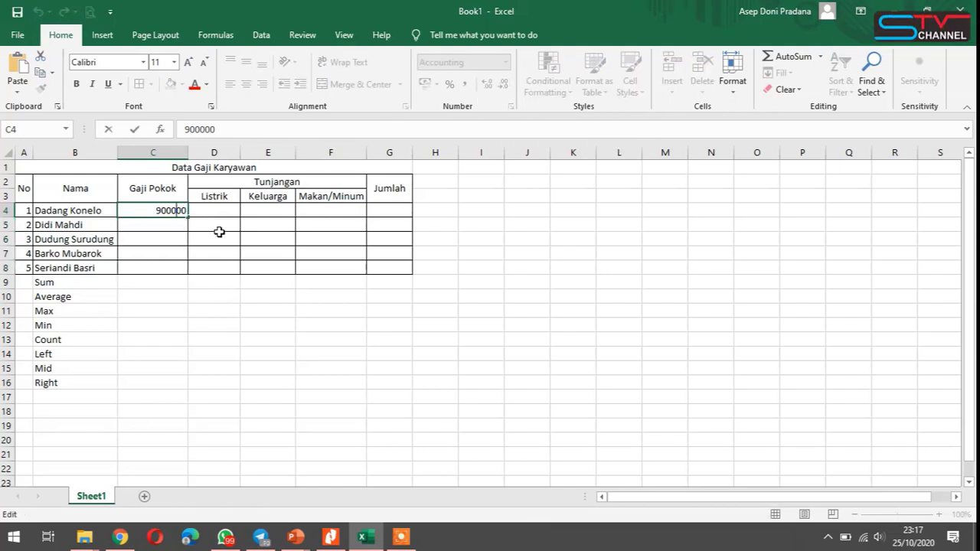
{"action": "type", "text": "0"}
{"action": "key", "text": "Return"}
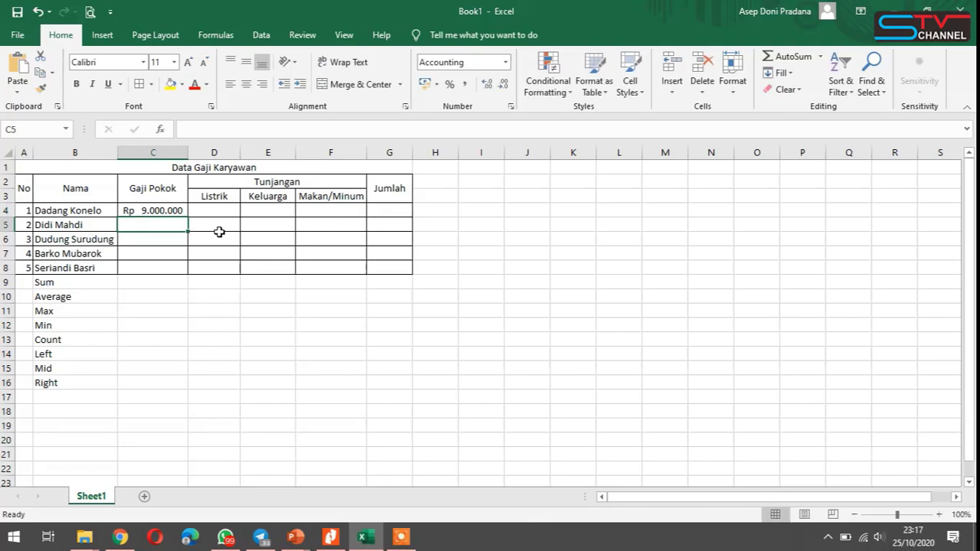
Enter the remaining Gaji Pokok amounts in C5:C8: 8750000, 8000000, 8000000 and 9245000
{"action": "type", "text": "8750000"}
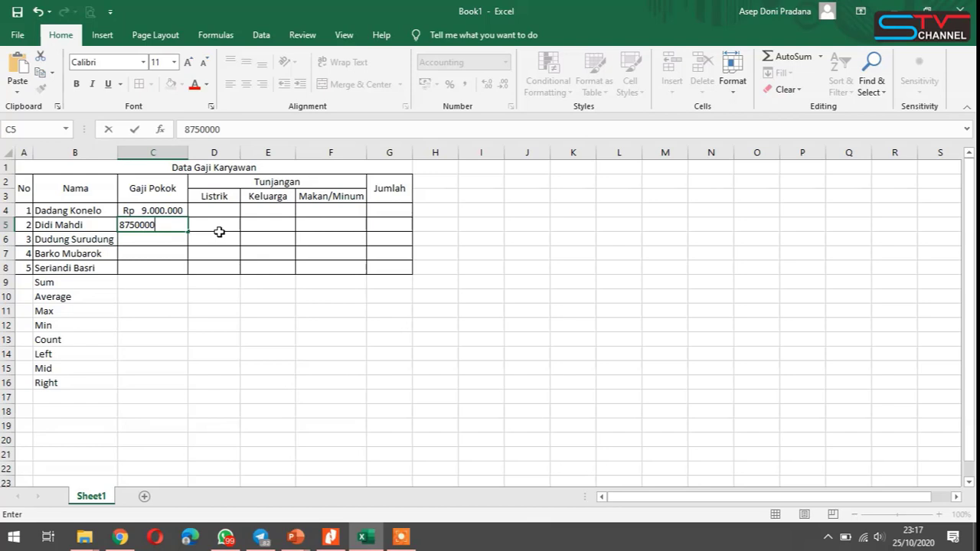
{"action": "key", "text": "Return"}
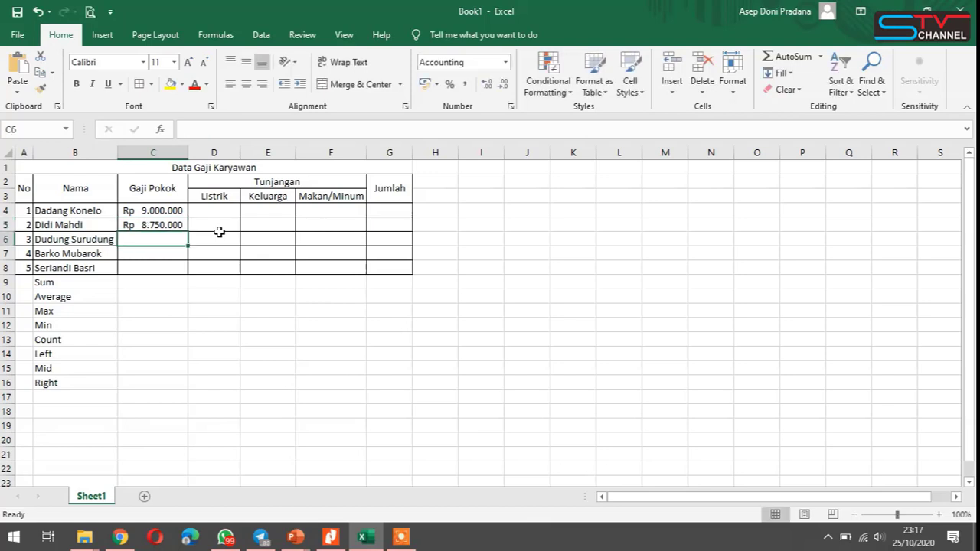
{"action": "type", "text": "8."}
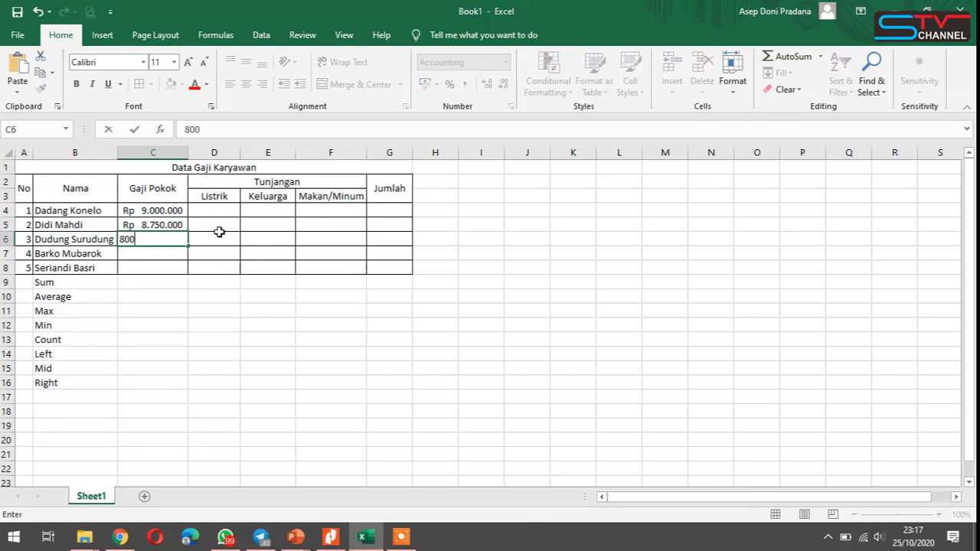
{"action": "type", "text": "000.000"}
{"action": "key", "text": "Return"}
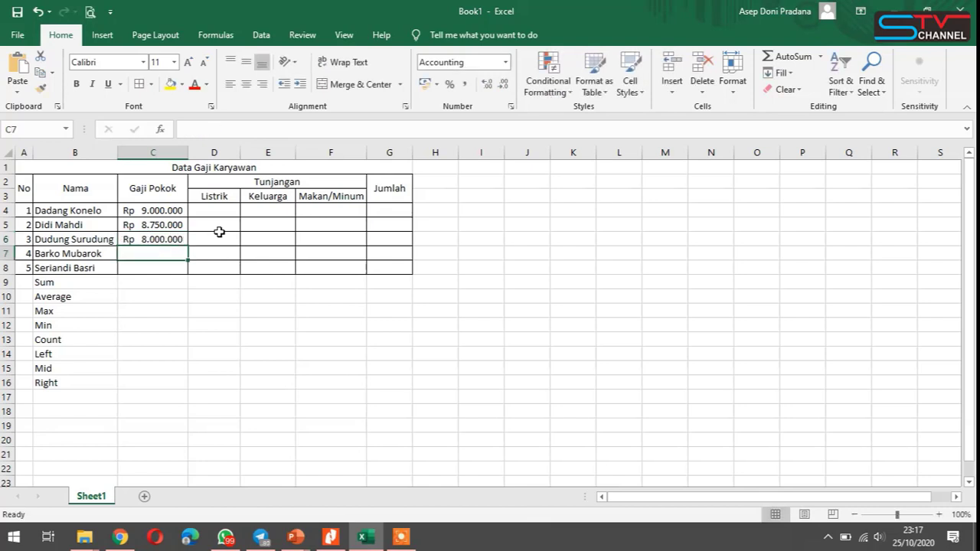
{"action": "type", "text": "8000000"}
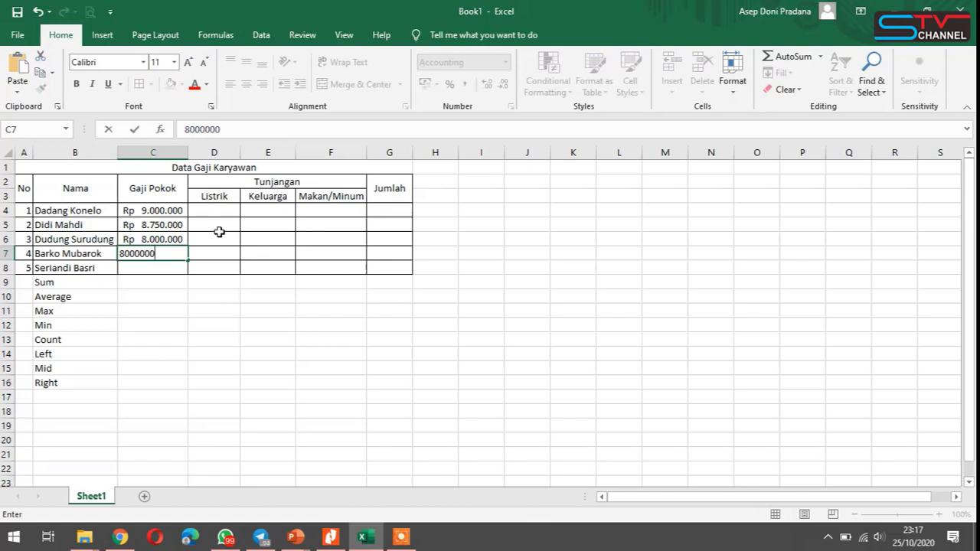
{"action": "key", "text": "Return"}
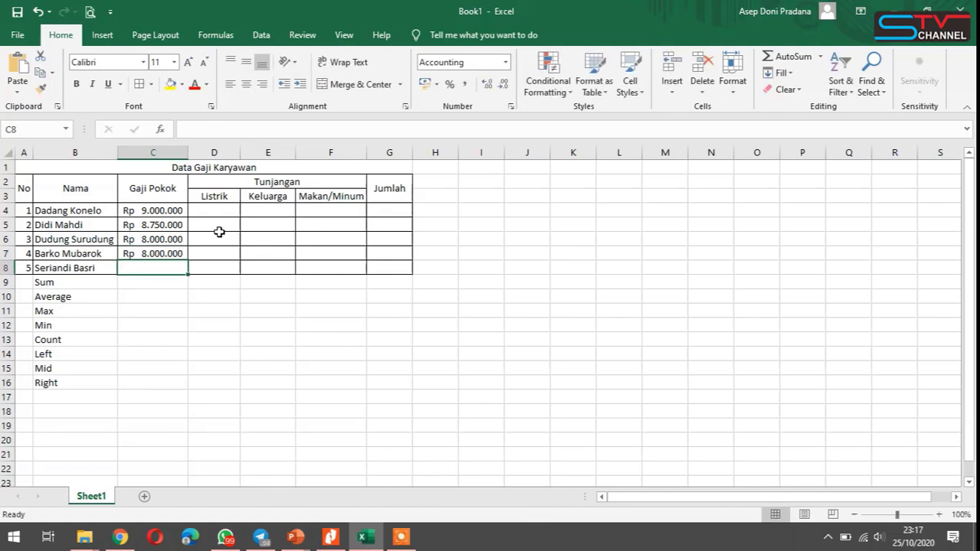
{"action": "type", "text": "9."}
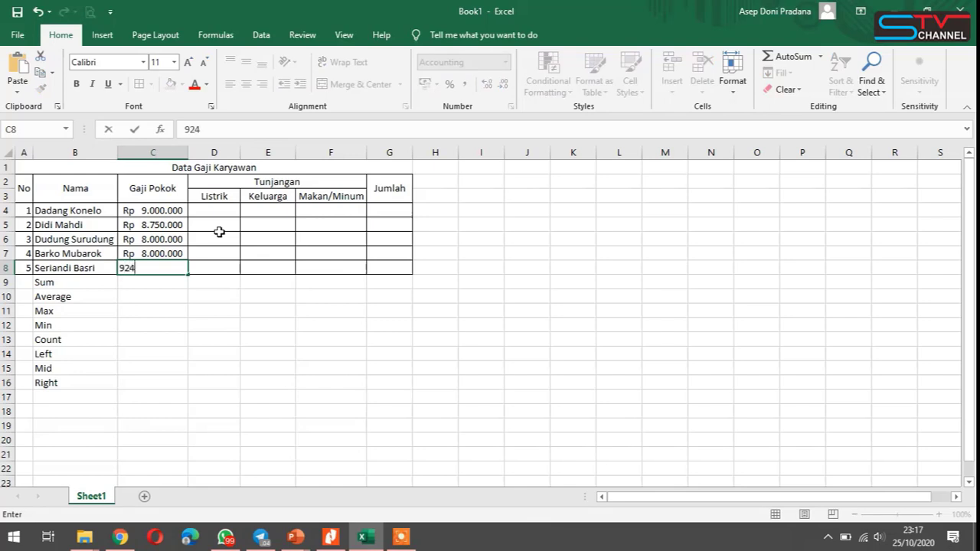
{"action": "type", "text": "245.000"}
{"action": "key", "text": "Return"}
{"action": "key", "text": "Up"}
{"action": "key", "text": "Up"}
{"action": "key", "text": "Up"}
{"action": "key", "text": "Up"}
{"action": "key", "text": "Up"}
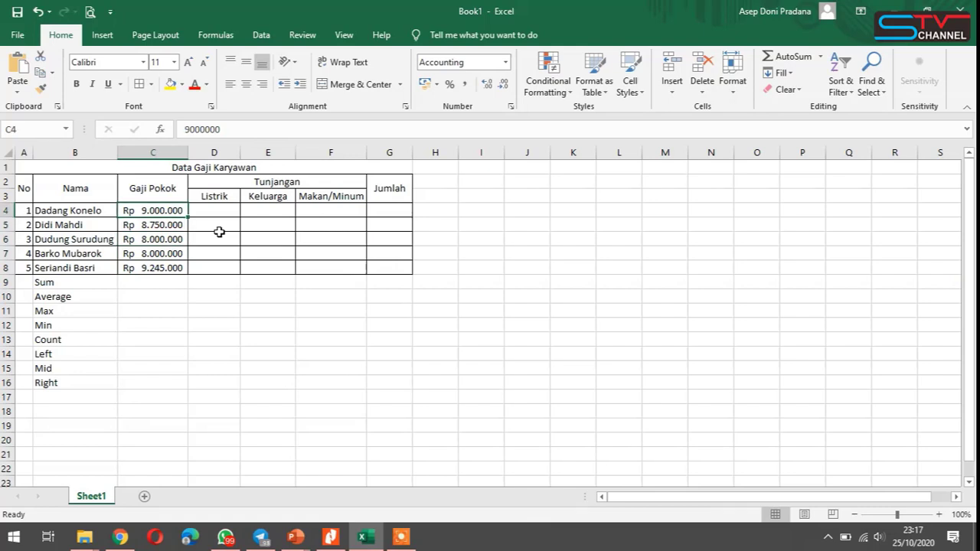
{"action": "key", "text": "Down"}
{"action": "key", "text": "Down"}
{"action": "key", "text": "Down"}
{"action": "key", "text": "Down"}
{"action": "key", "text": "Up"}
{"action": "key", "text": "Up"}
{"action": "key", "text": "Up"}
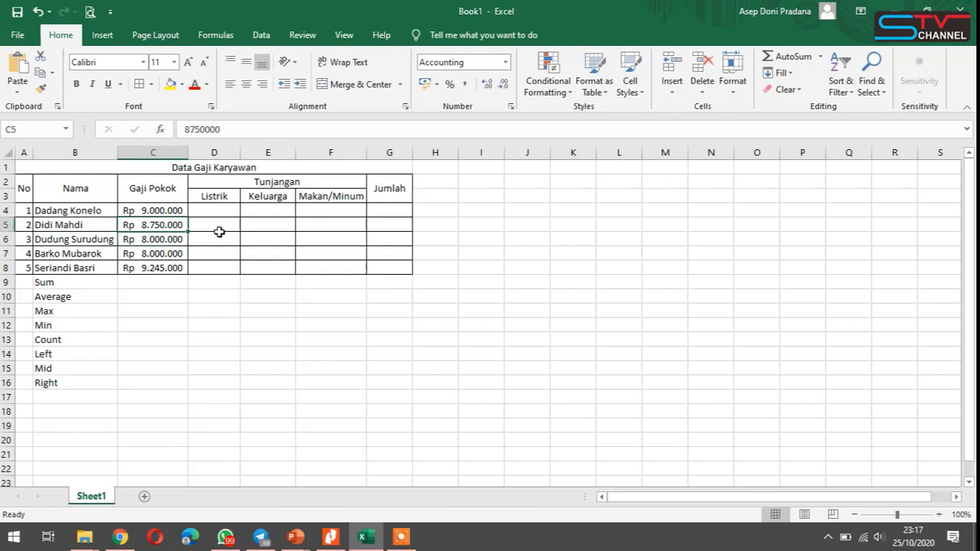
Enter 120000 as the first employee's Listrik allowance in D4
{"action": "key", "text": "Up"}
{"action": "key", "text": "Right"}
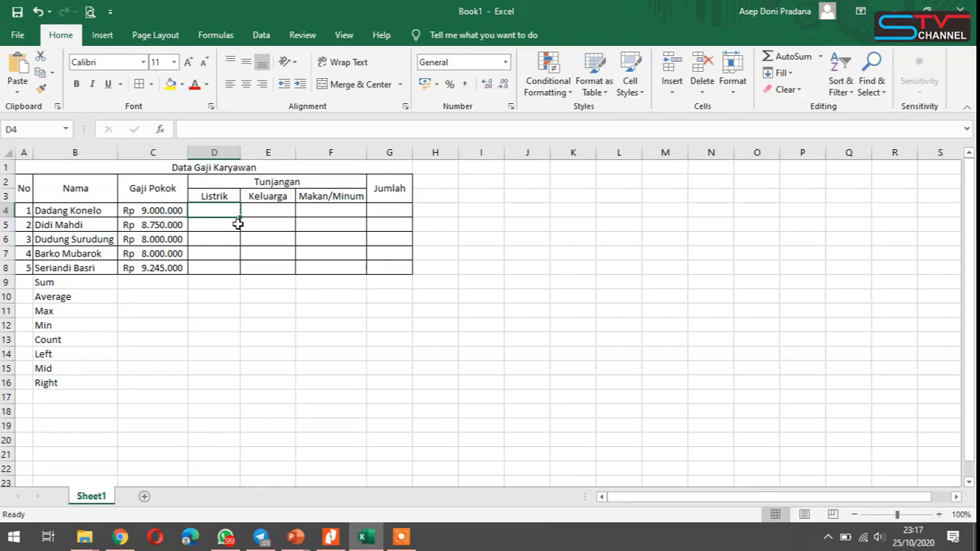
{"action": "type", "text": "120000"}
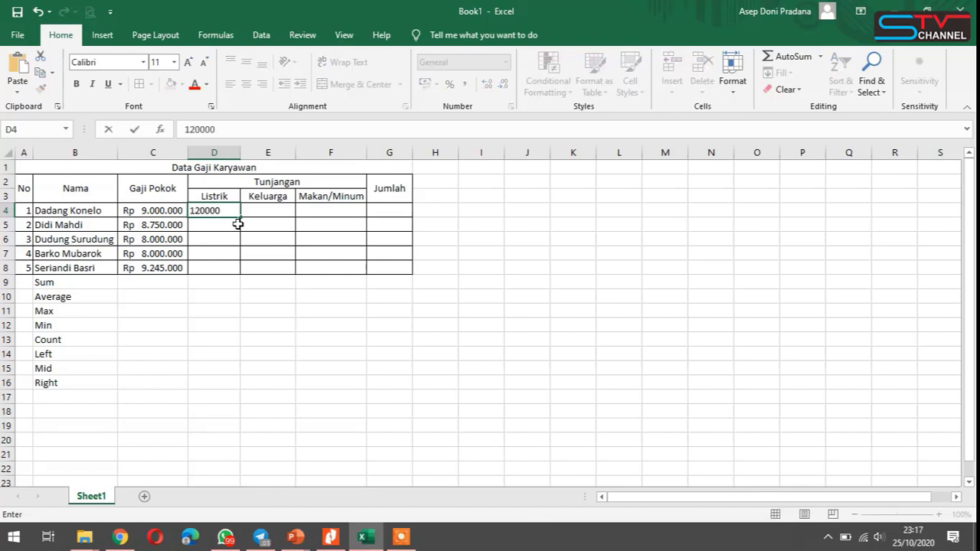
{"action": "key", "text": "Return"}
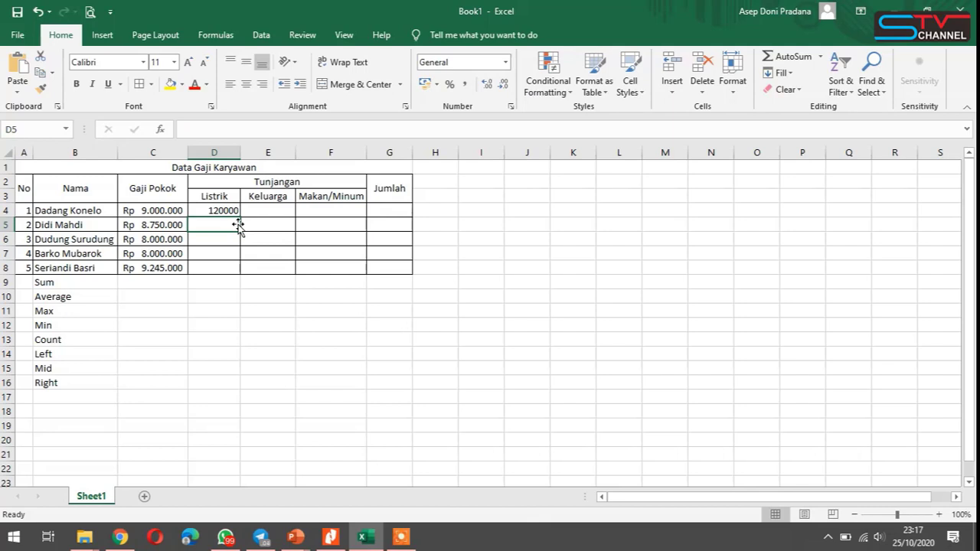
Format the allowance and Jumlah cells D4:G8 as Indonesian Rupiah accounting with no decimal places
{"action": "left_click_drag", "start_coordinate": [224, 210], "coordinate": [386, 269]}
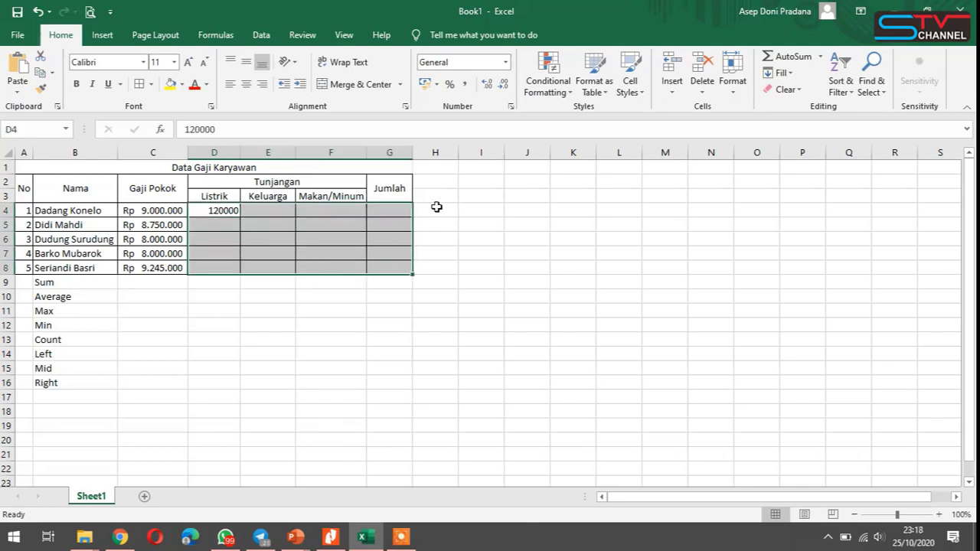
{"action": "left_click", "coordinate": [467, 85]}
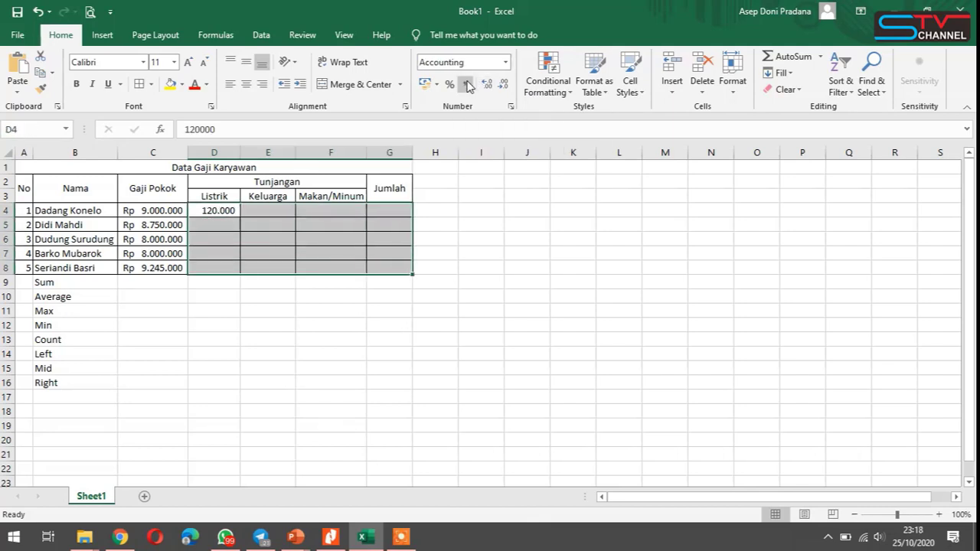
{"action": "left_click", "coordinate": [427, 85]}
{"action": "left_click", "coordinate": [438, 85]}
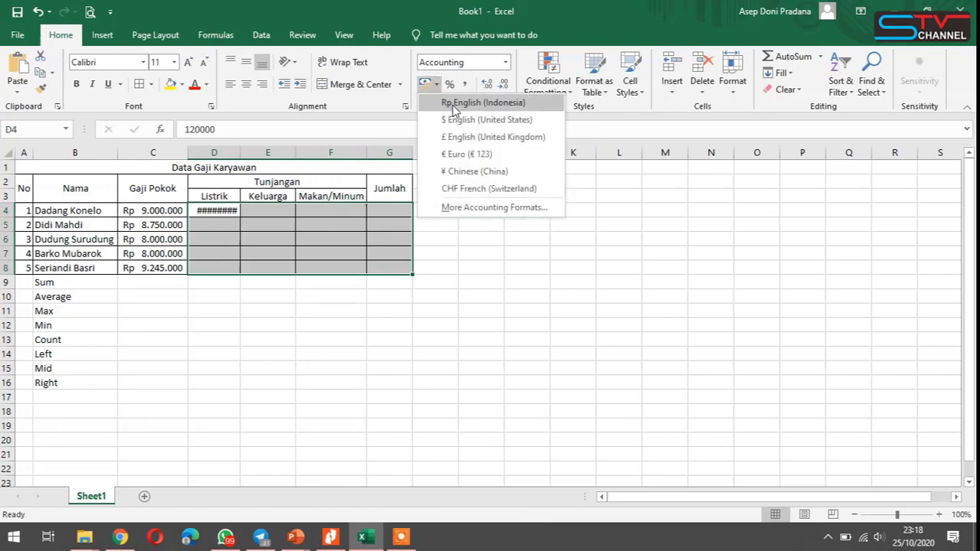
{"action": "left_click", "coordinate": [459, 103]}
{"action": "double_click", "coordinate": [244, 156]}
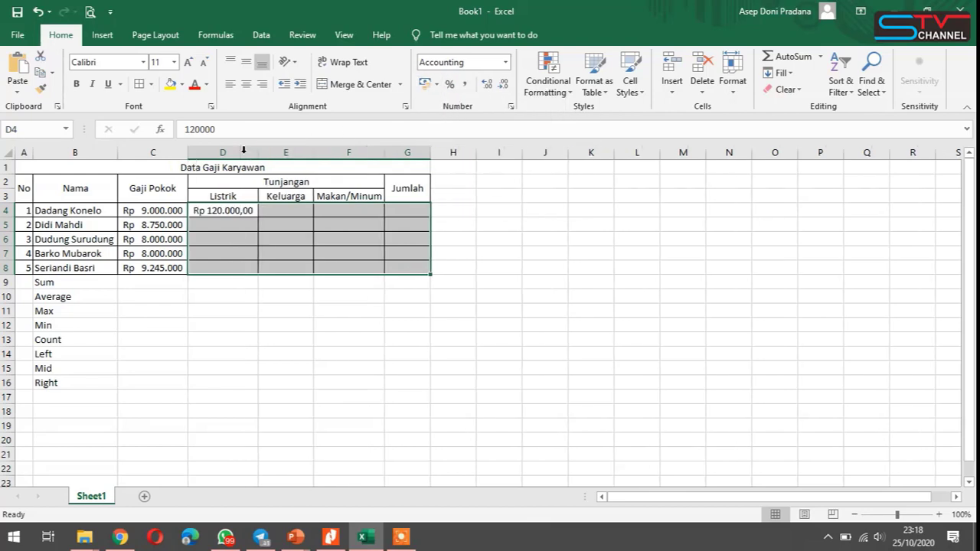
{"action": "left_click", "coordinate": [503, 85]}
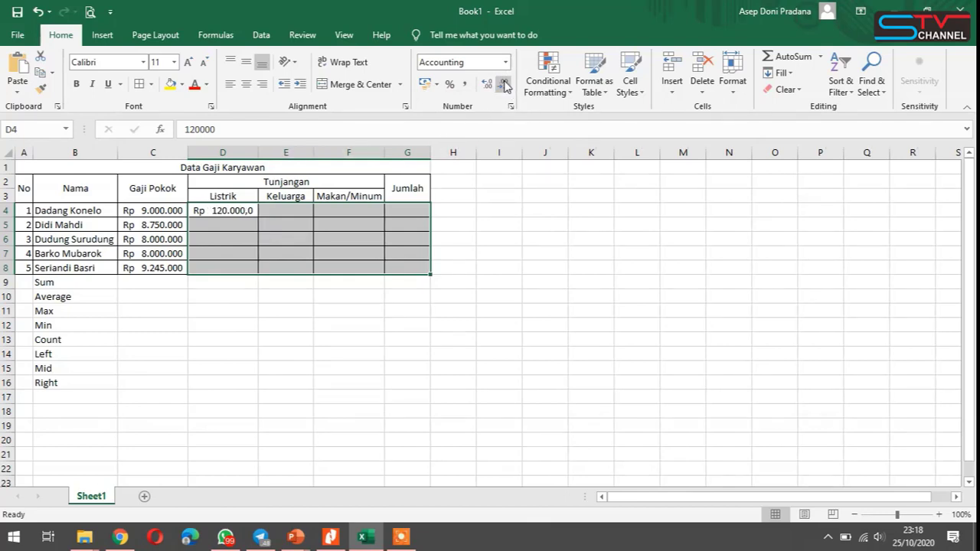
{"action": "left_click", "coordinate": [504, 85]}
Fill the Listrik allowance from D4 down through D8
{"action": "left_click", "coordinate": [248, 236]}
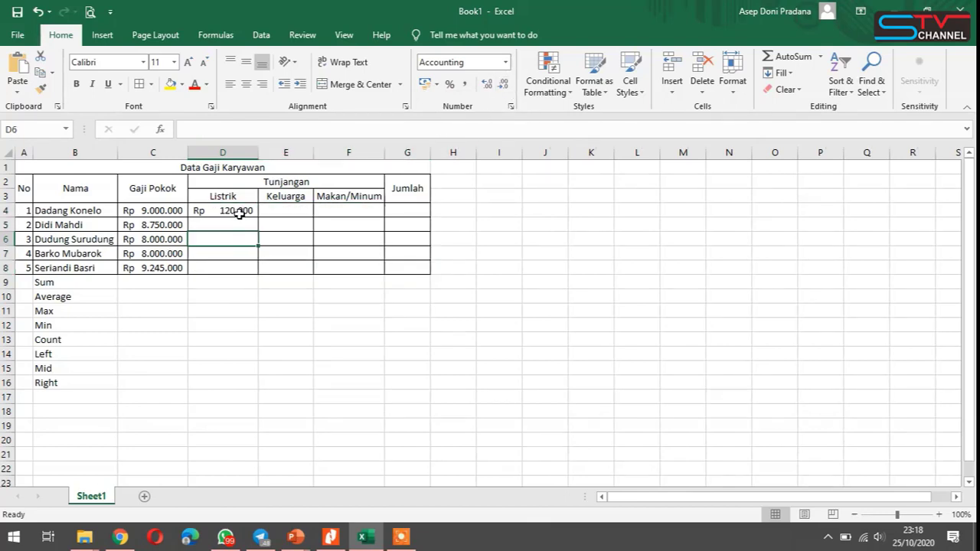
{"action": "left_click", "coordinate": [238, 212]}
{"action": "left_click_drag", "start_coordinate": [258, 219], "coordinate": [258, 279]}
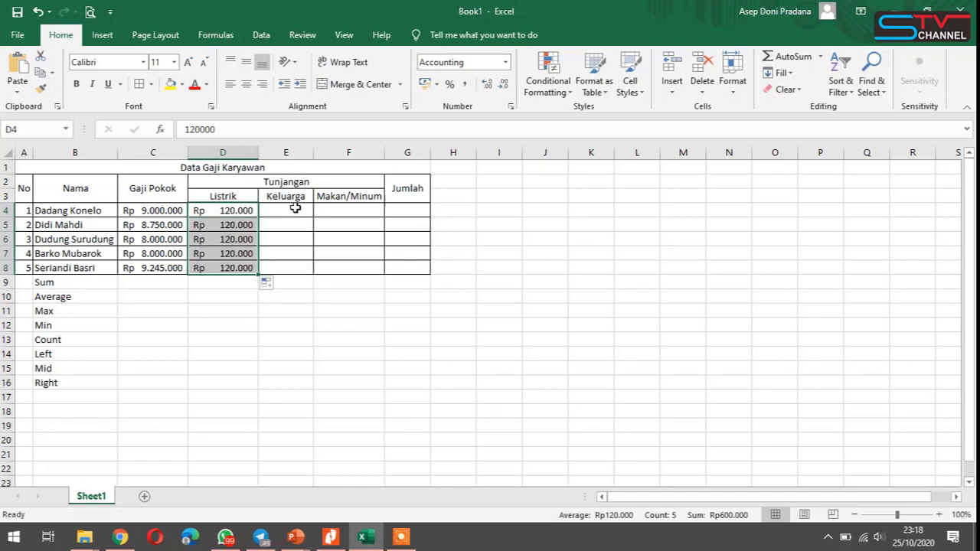
Enter the Keluarga allowances 900000 in E4 and 875000 in E5
{"action": "left_click", "coordinate": [294, 208]}
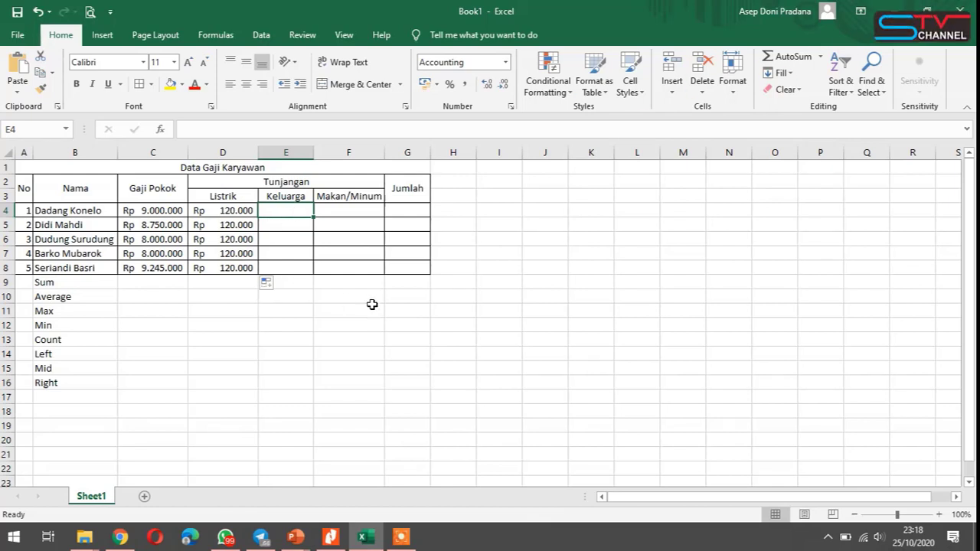
{"action": "type", "text": "900."}
{"action": "type", "text": "00"}
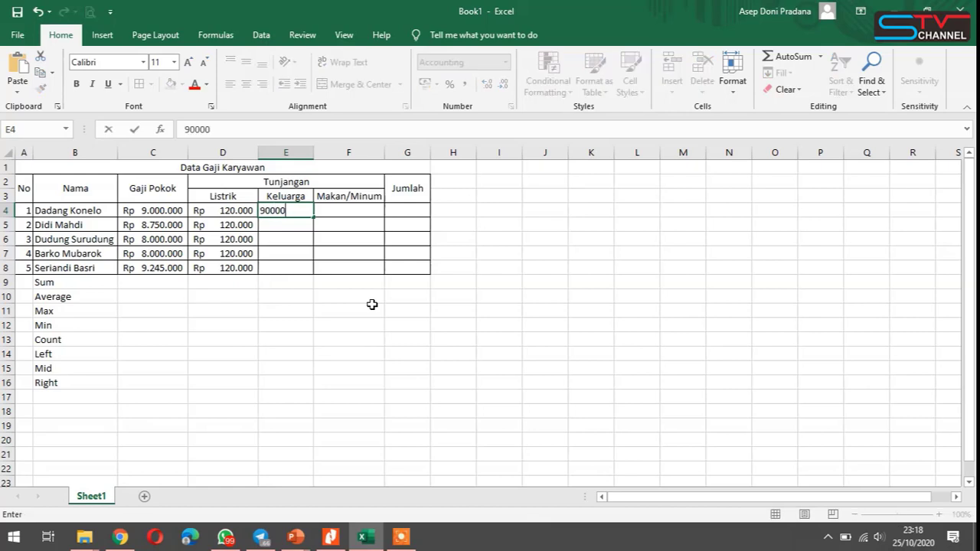
{"action": "type", "text": "0"}
{"action": "key", "text": "Return"}
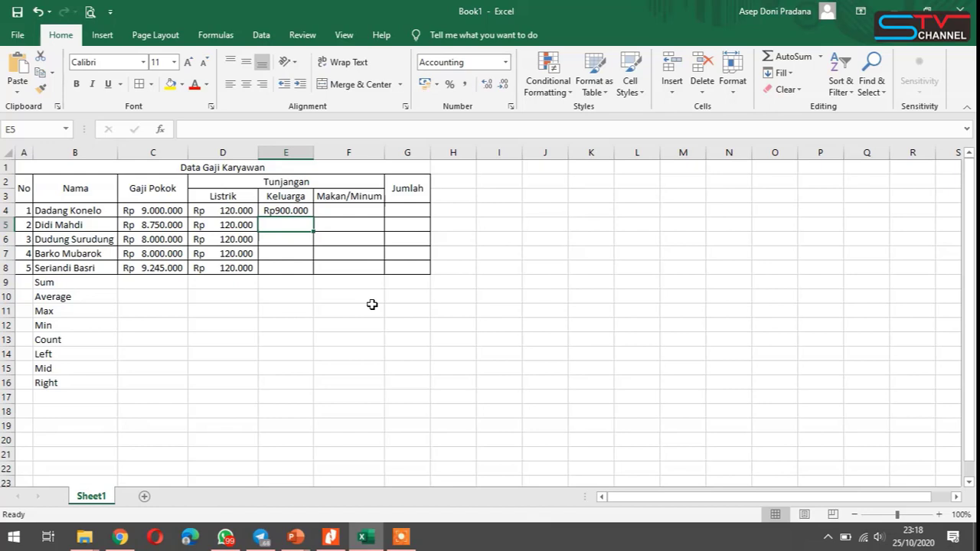
{"action": "type", "text": "875000"}
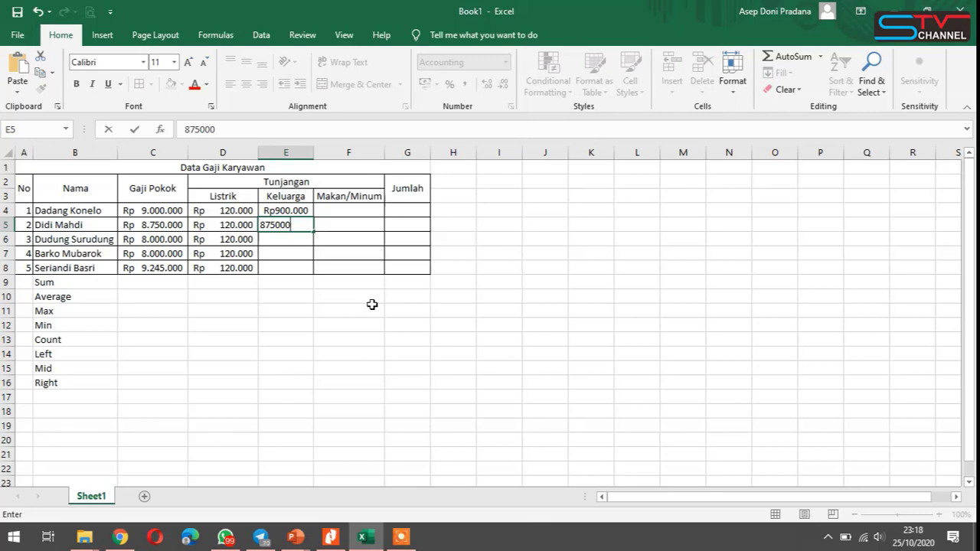
{"action": "key", "text": "Return"}
Enter the Keluarga allowances 800000, 800000 and 924500 in E6:E8
{"action": "type", "text": "8"}
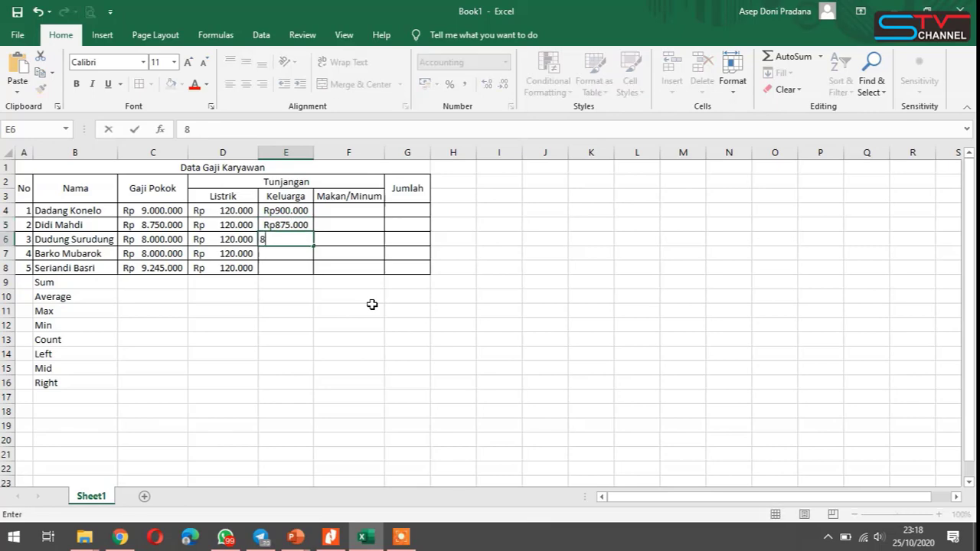
{"action": "type", "text": "00.000"}
{"action": "key", "text": "Return"}
{"action": "type", "text": "80"}
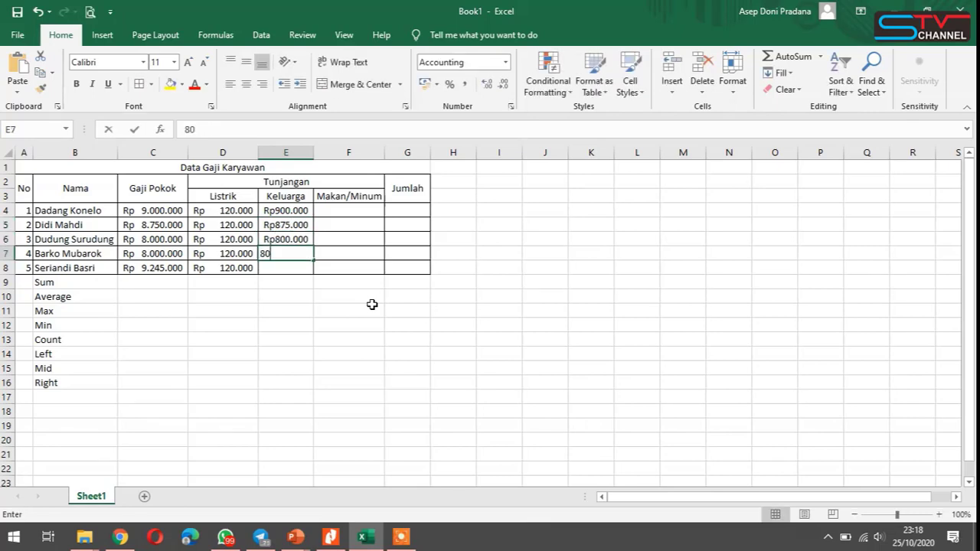
{"action": "type", "text": "0.000"}
{"action": "key", "text": "Return"}
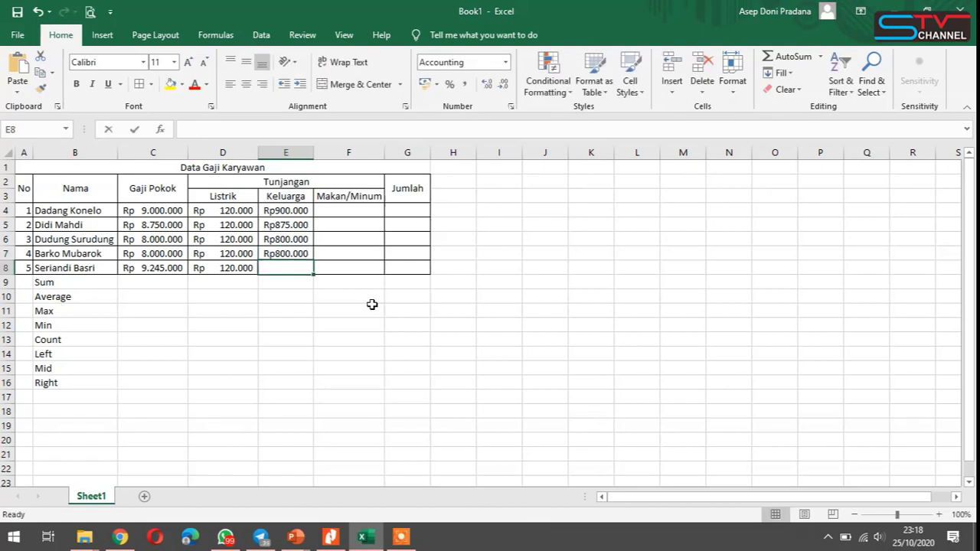
{"action": "type", "text": "93"}
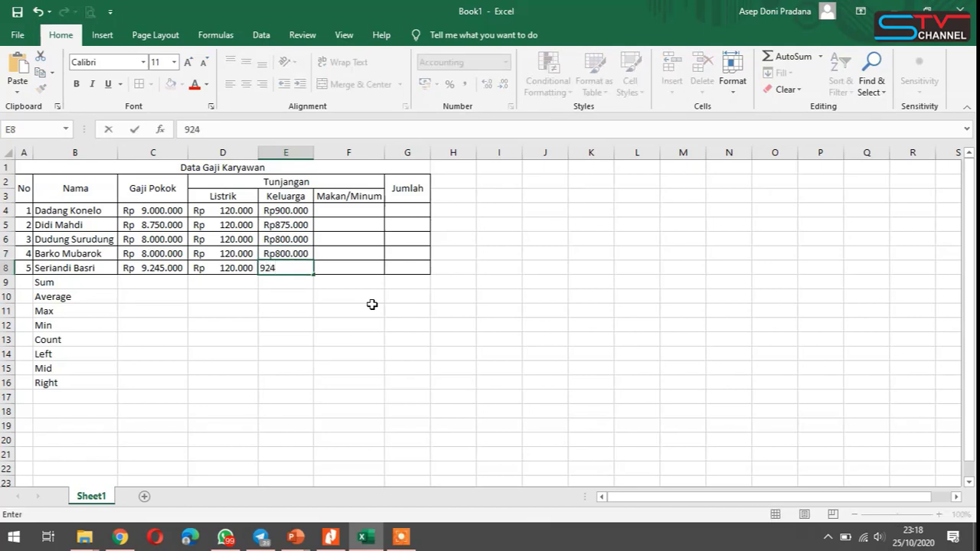
{"action": "type", "text": "4500"}
{"action": "key", "text": "Return"}
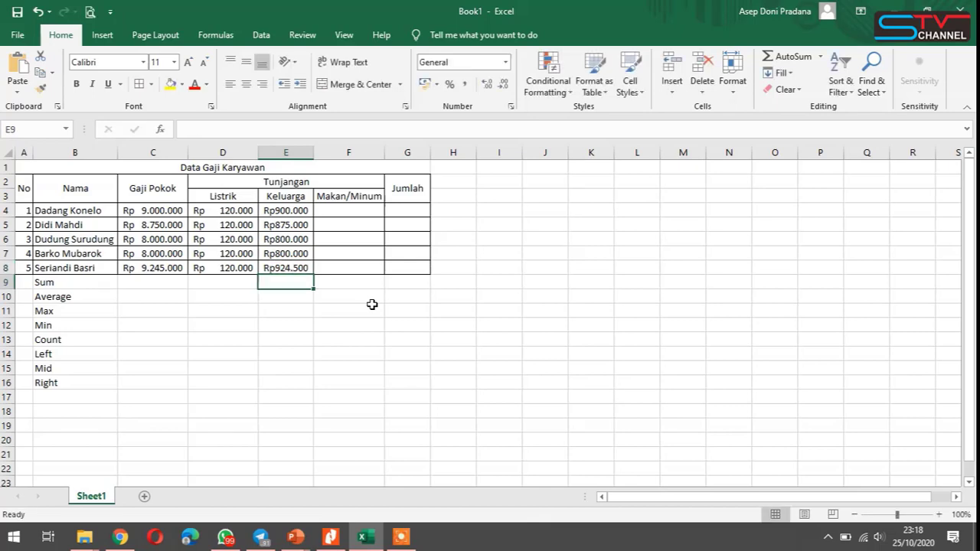
Enter 100000 as the first Makan/Minum allowance in F4
{"action": "key", "text": "Up"}
{"action": "key", "text": "Up"}
{"action": "key", "text": "Up"}
{"action": "key", "text": "Up"}
{"action": "key", "text": "Up"}
{"action": "key", "text": "Right"}
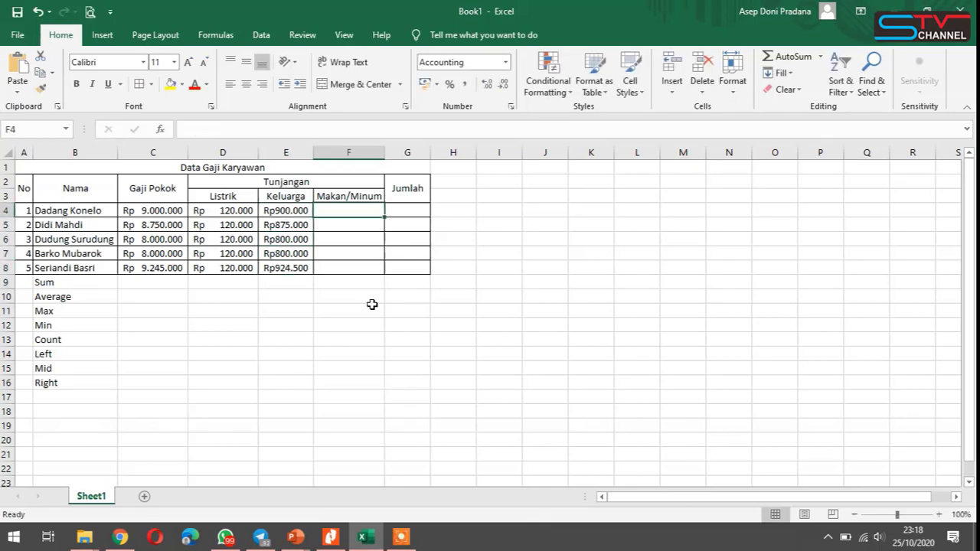
{"action": "type", "text": "100000"}
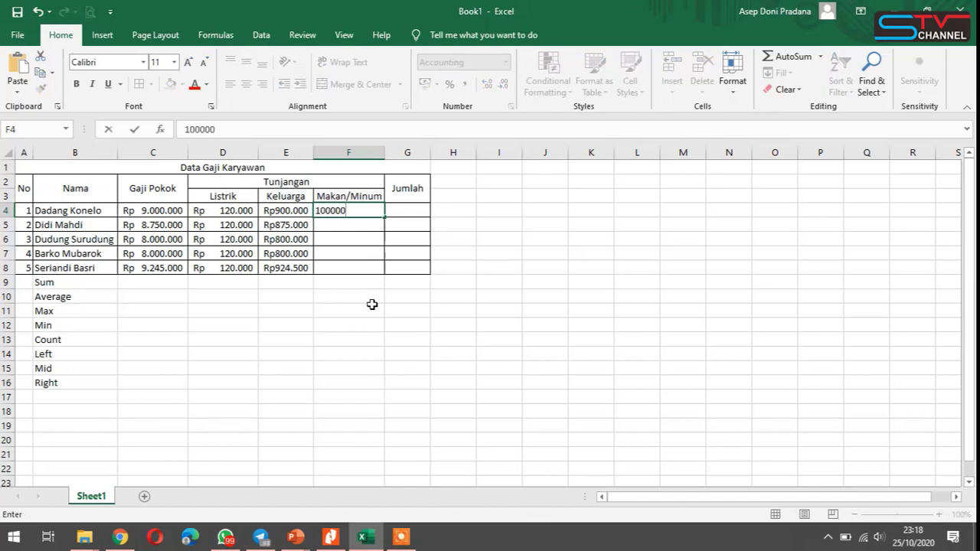
{"action": "key", "text": "Return"}
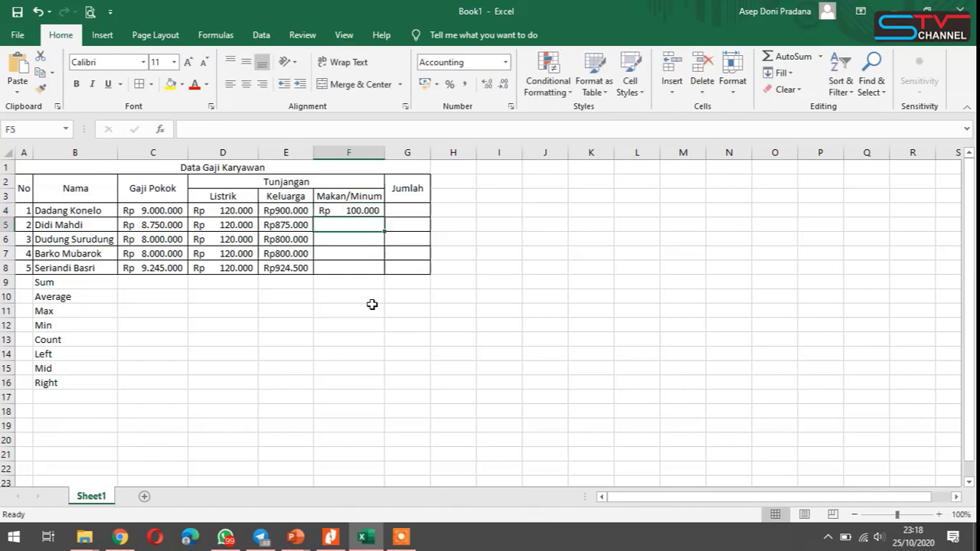
Correct the Makan/Minum allowance in F4 to 1000000 and fill it down through F8
{"action": "left_click", "coordinate": [366, 212]}
{"action": "double_click", "coordinate": [367, 212]}
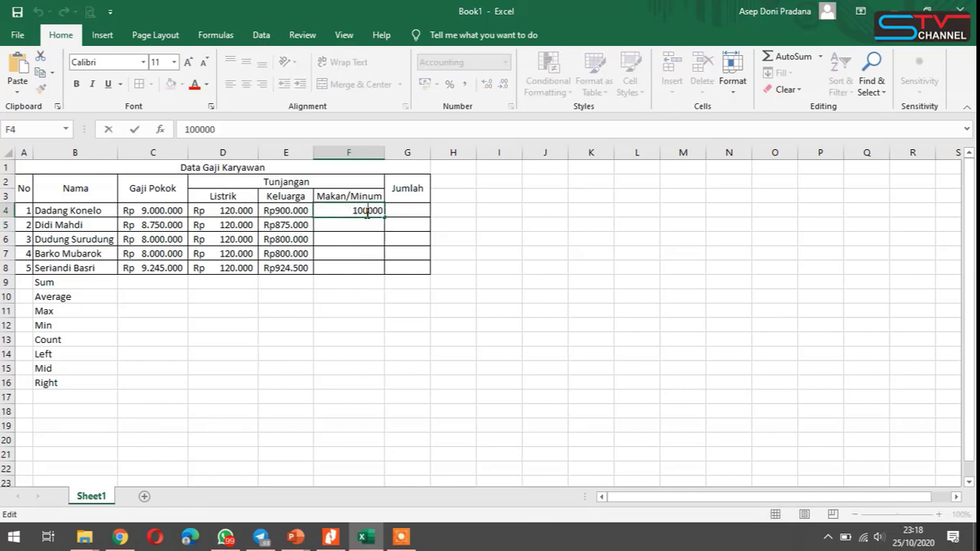
{"action": "type", "text": "0"}
{"action": "key", "text": "ctrl+Return"}
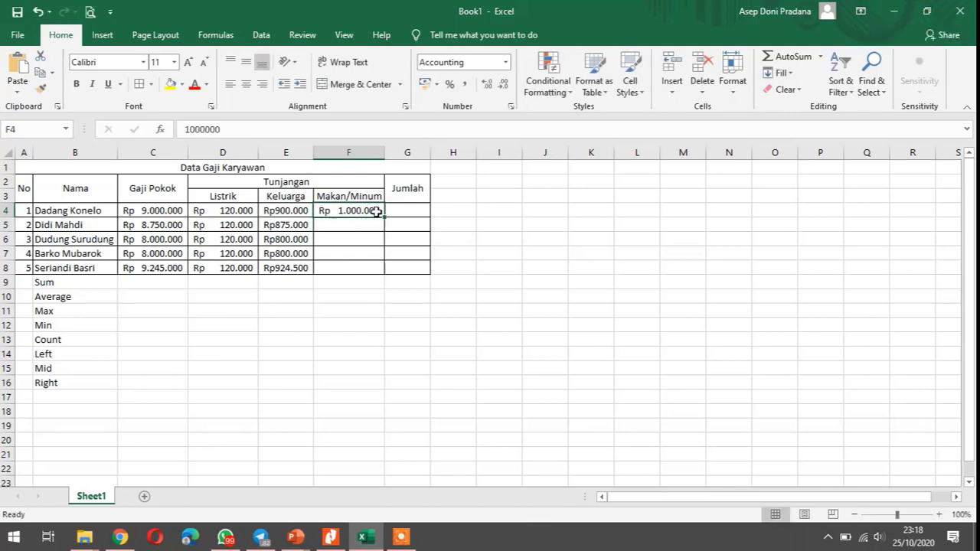
{"action": "left_click_drag", "start_coordinate": [382, 216], "coordinate": [386, 271]}
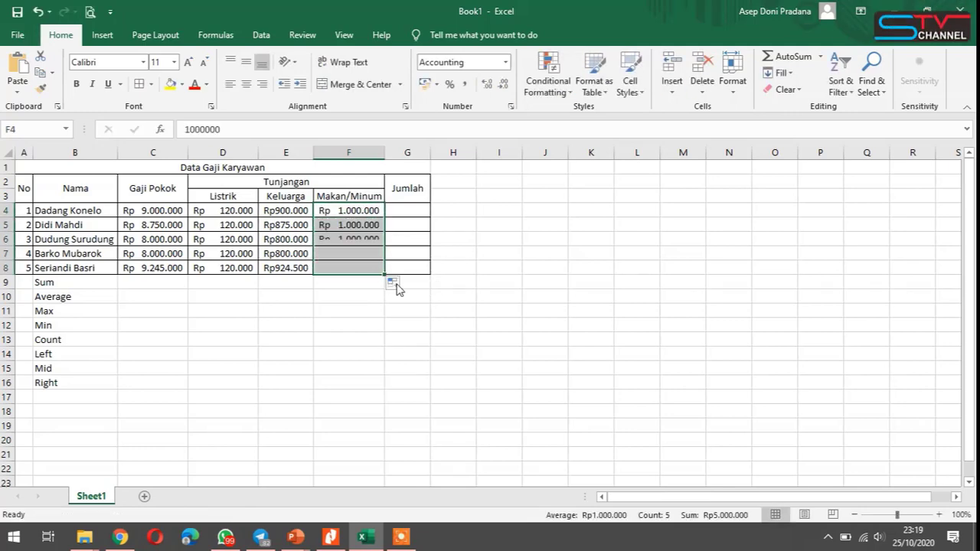
Total the first employee's base salary and allowances in Jumlah cell G4 with =SUM(C4:F4)
{"action": "left_click", "coordinate": [414, 210]}
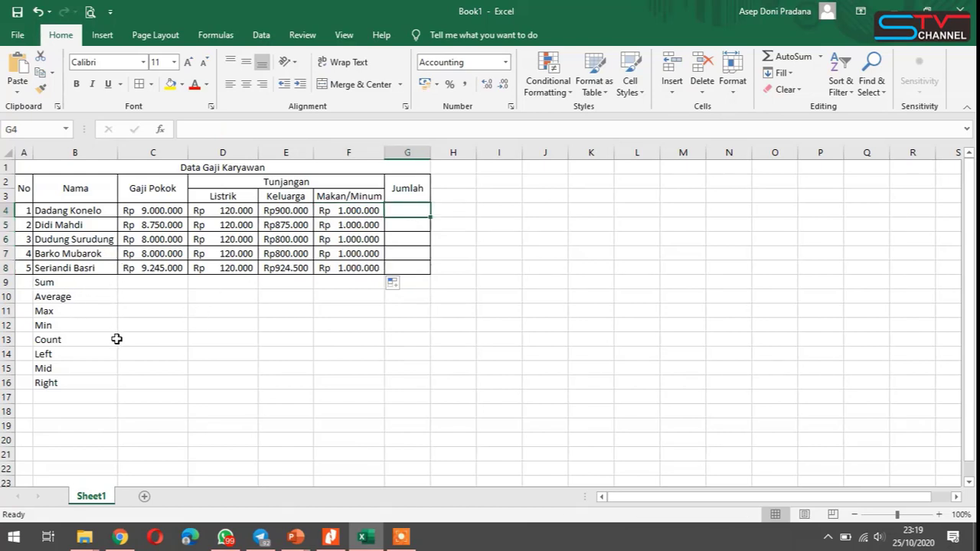
{"action": "left_click", "coordinate": [46, 284]}
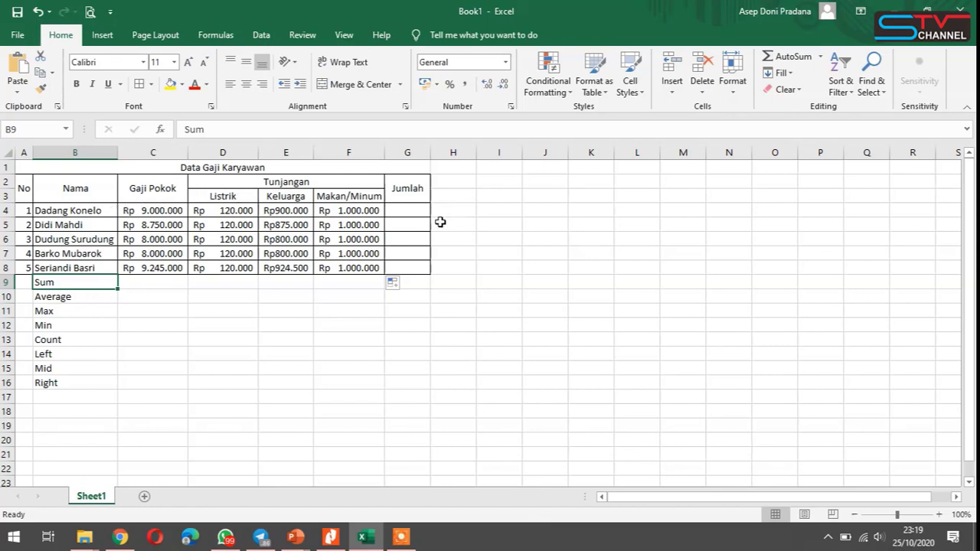
{"action": "left_click", "coordinate": [414, 208]}
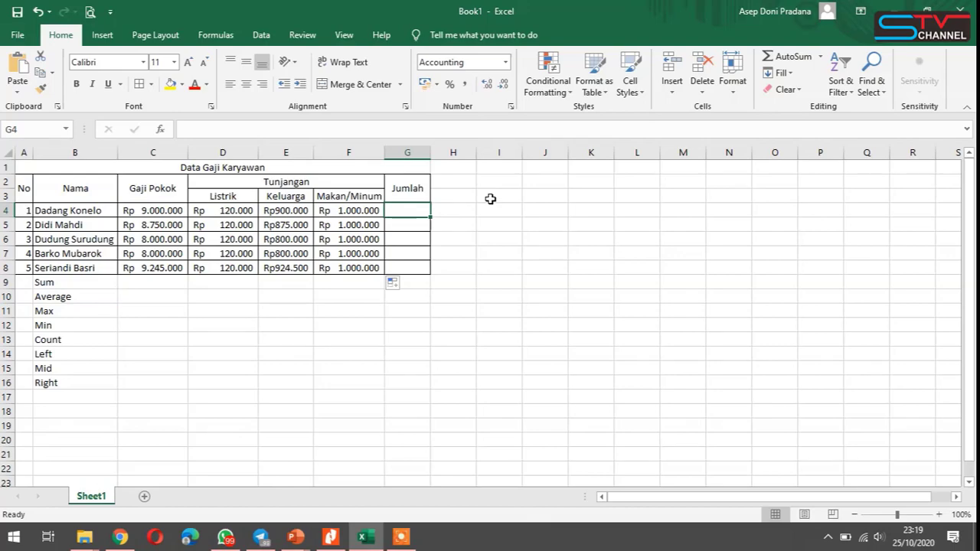
{"action": "type", "text": "=sum"}
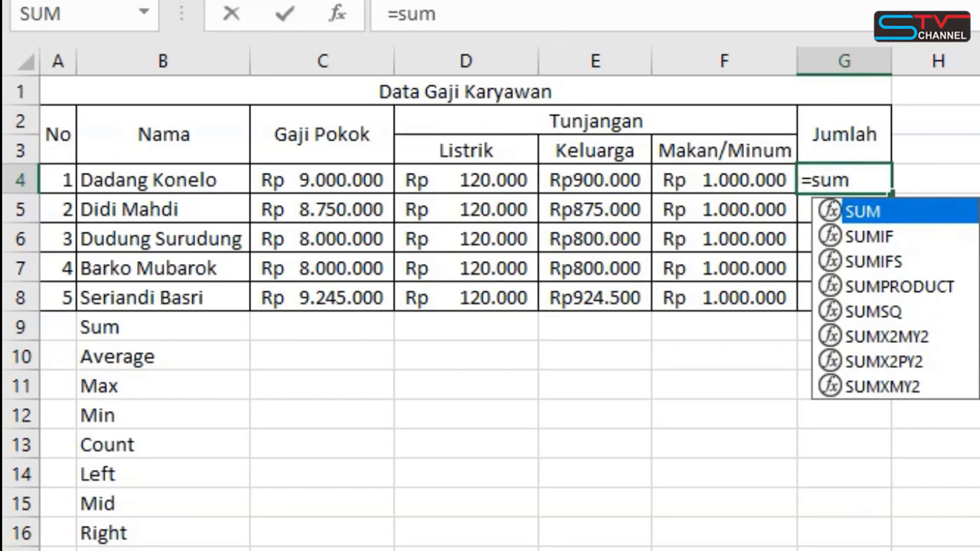
{"action": "type", "text": "("}
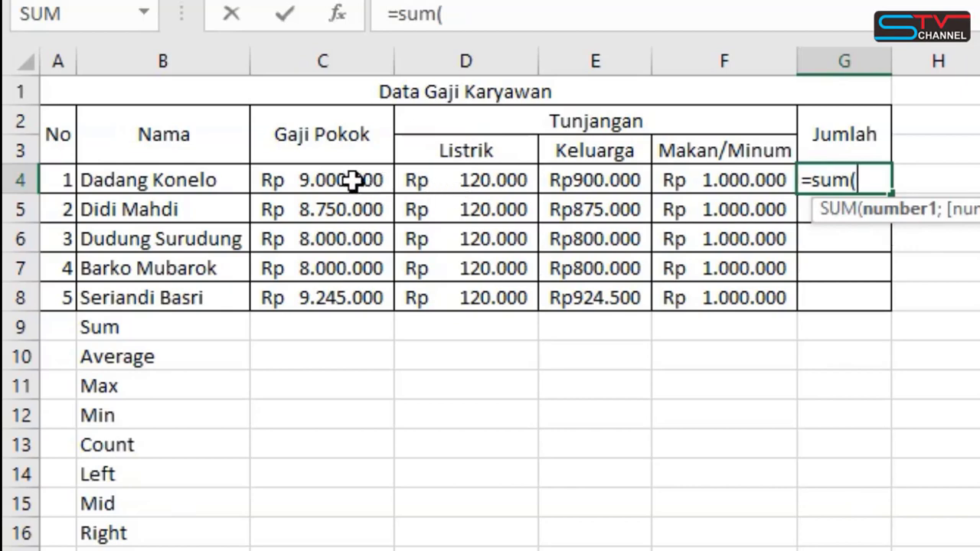
{"action": "left_click_drag", "start_coordinate": [352, 179], "coordinate": [746, 195]}
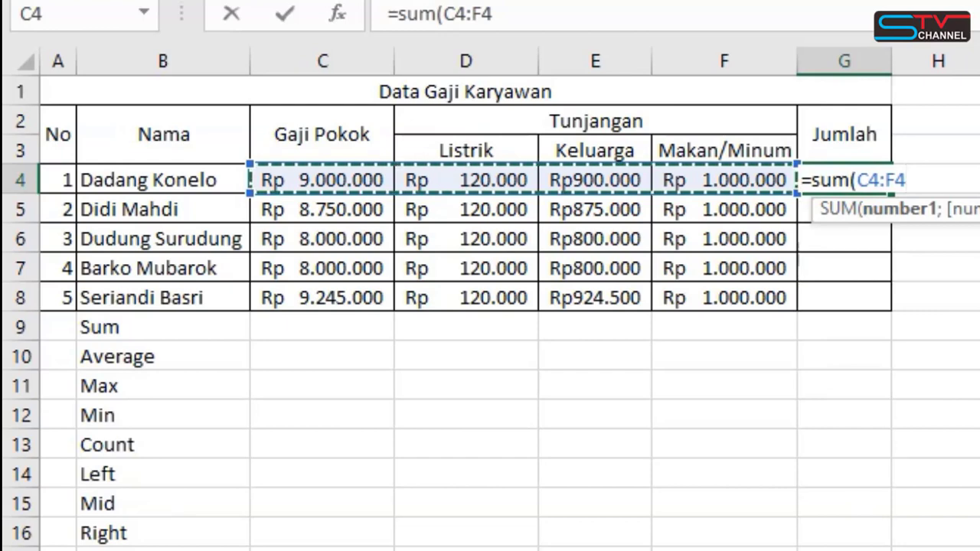
{"action": "type", "text": ")"}
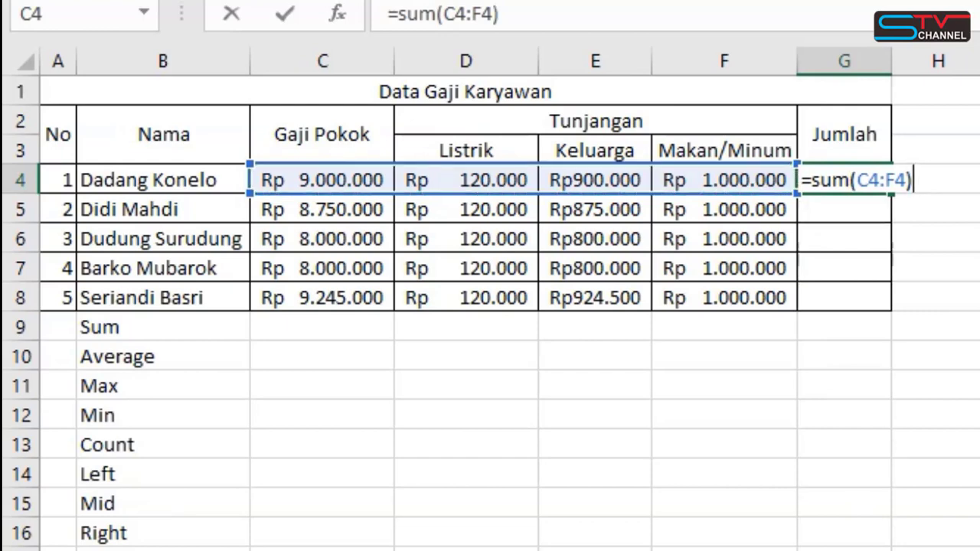
{"action": "key", "text": "Return"}
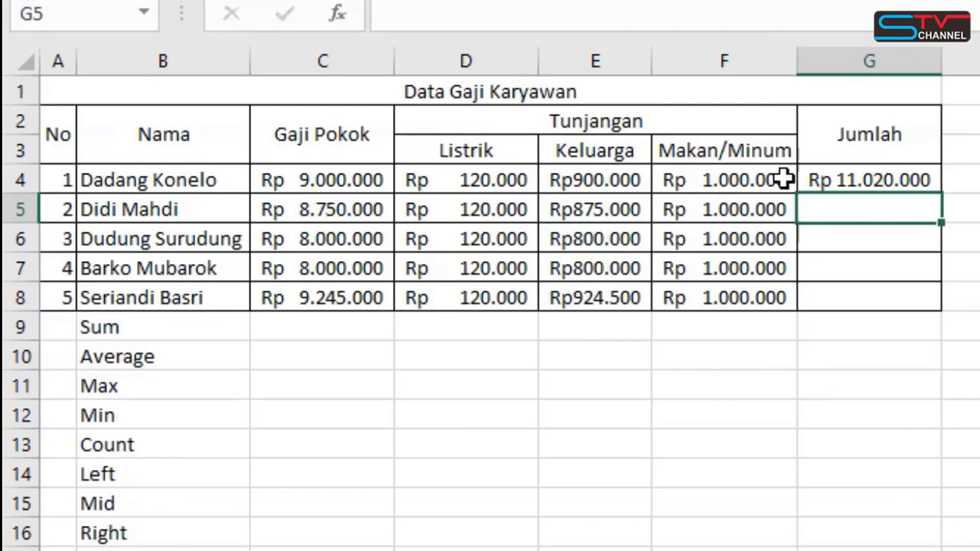
Total the second employee's pay in Jumlah cell G5 with =SUM(C5:F5)
{"action": "left_click", "coordinate": [878, 178]}
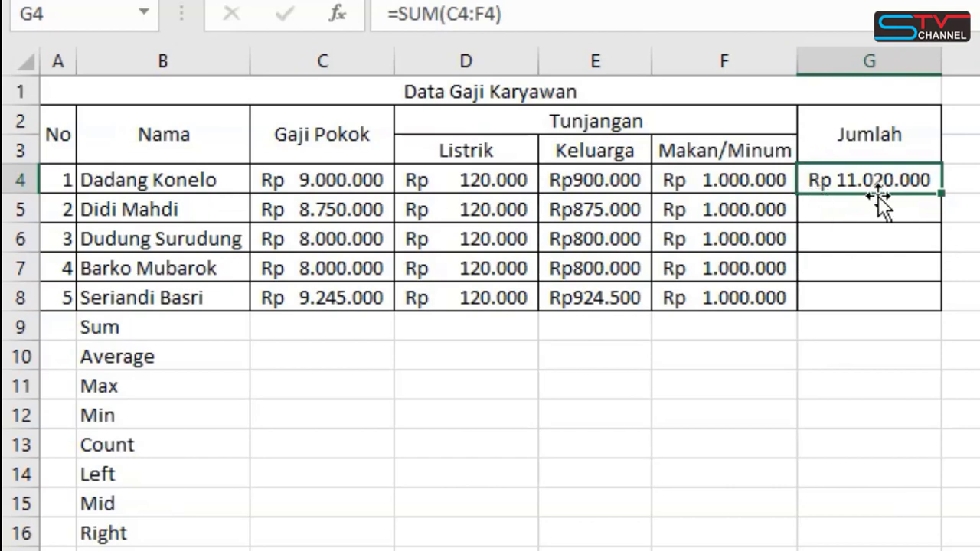
{"action": "left_click", "coordinate": [861, 220]}
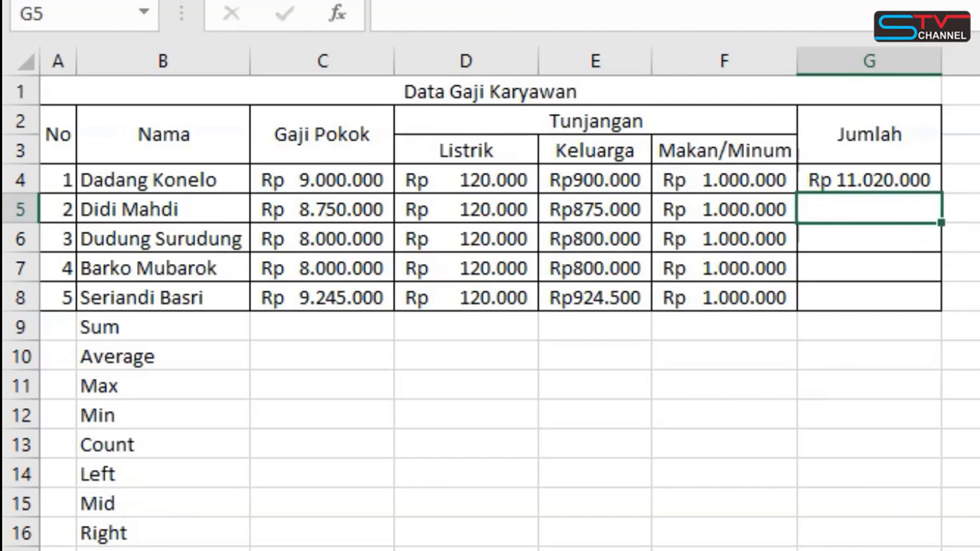
{"action": "type", "text": "=sum("}
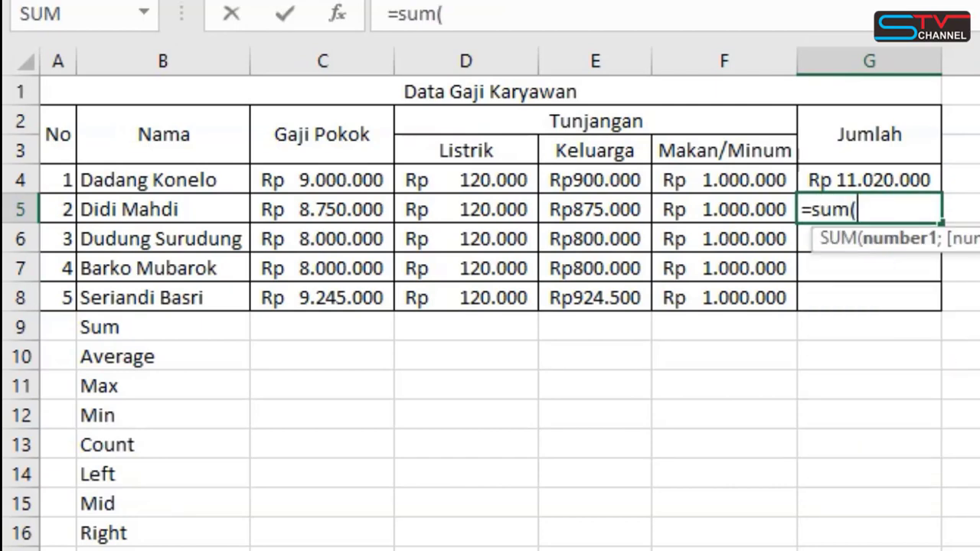
{"action": "left_click_drag", "start_coordinate": [354, 211], "coordinate": [731, 218]}
{"action": "type", "text": ")"}
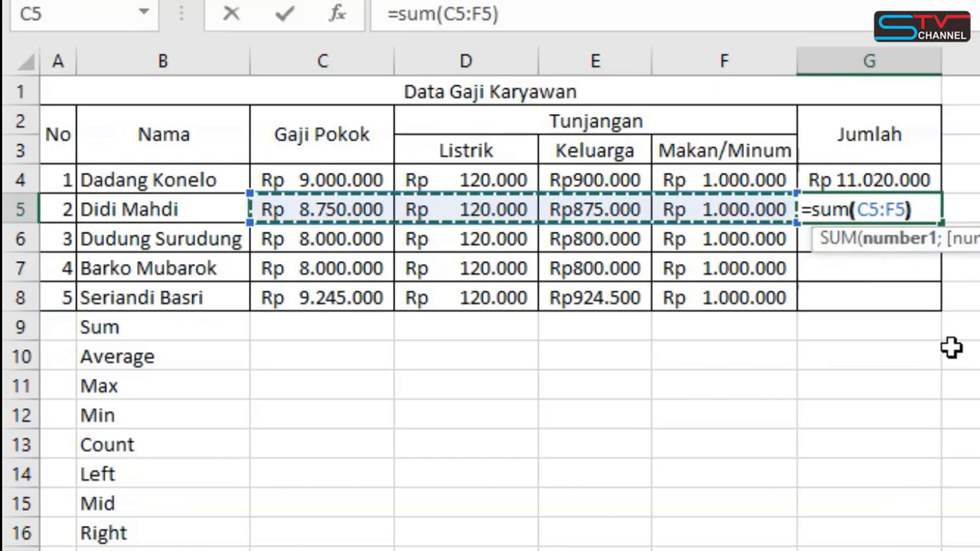
{"action": "key", "text": "Return"}
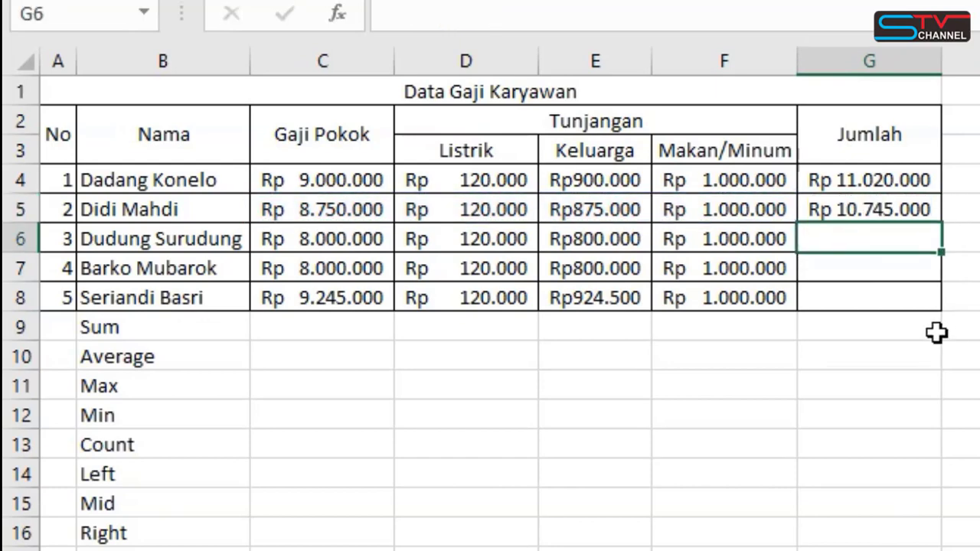
Fill the Jumlah formula from G5 down through G8 and check the row references in the G4:G8 formulas
{"action": "left_click", "coordinate": [926, 206]}
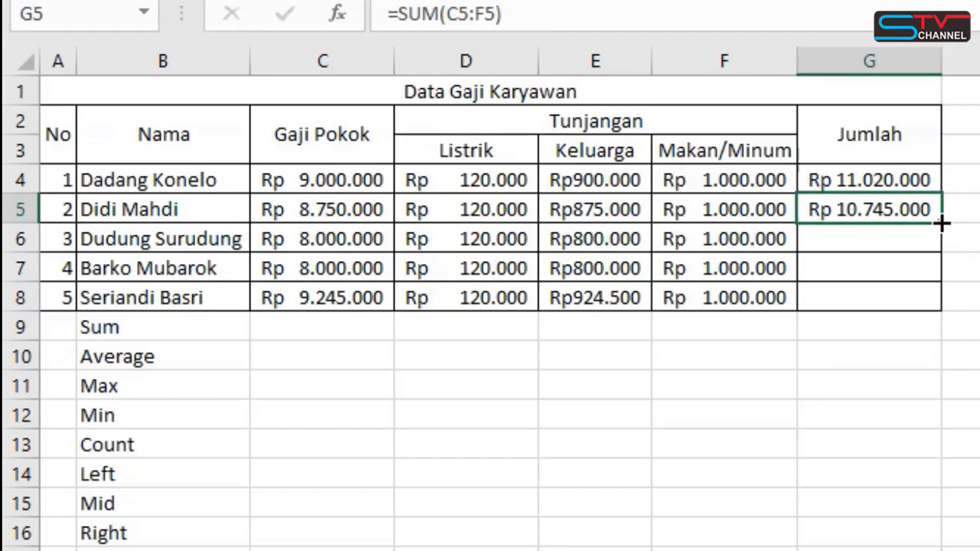
{"action": "left_click_drag", "start_coordinate": [940, 222], "coordinate": [937, 310]}
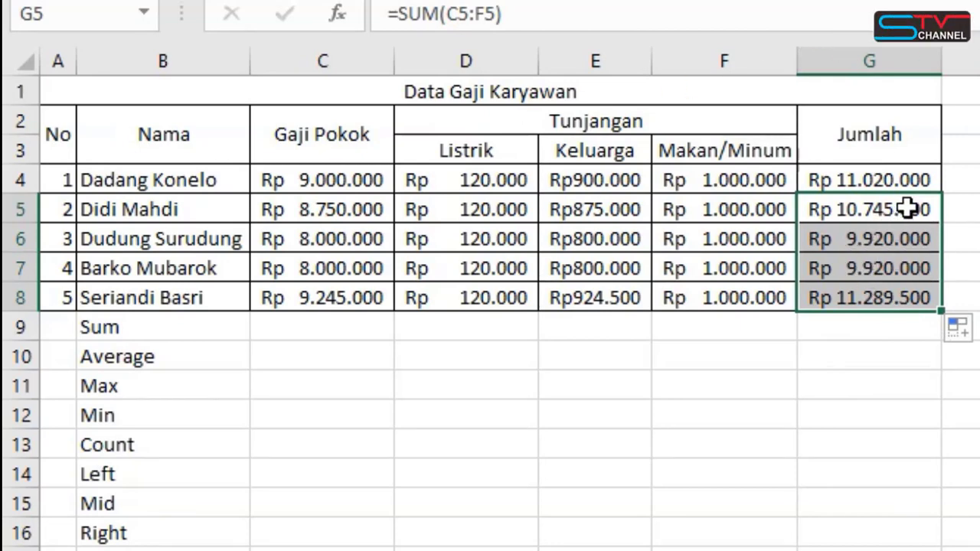
{"action": "left_click", "coordinate": [870, 240]}
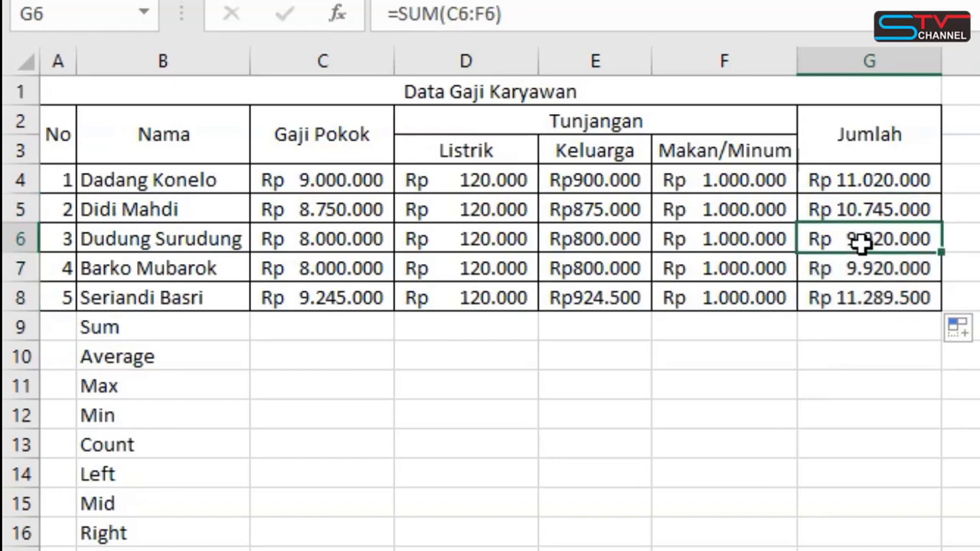
{"action": "left_click", "coordinate": [890, 181]}
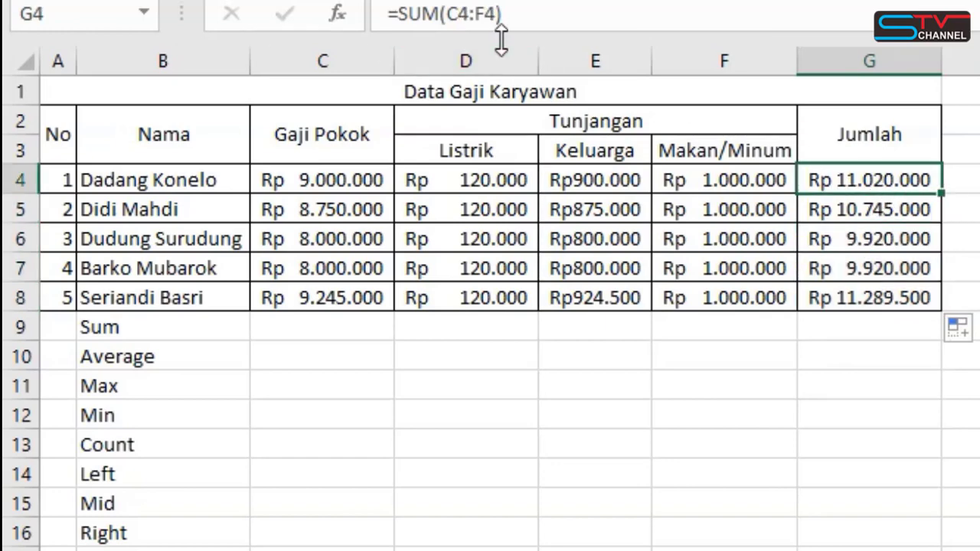
{"action": "key", "text": "Down"}
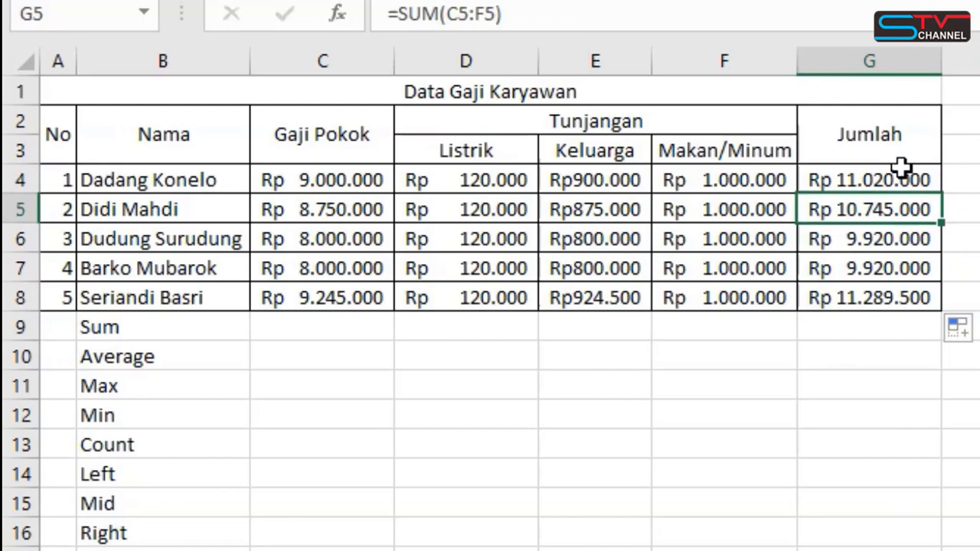
{"action": "key", "text": "Down"}
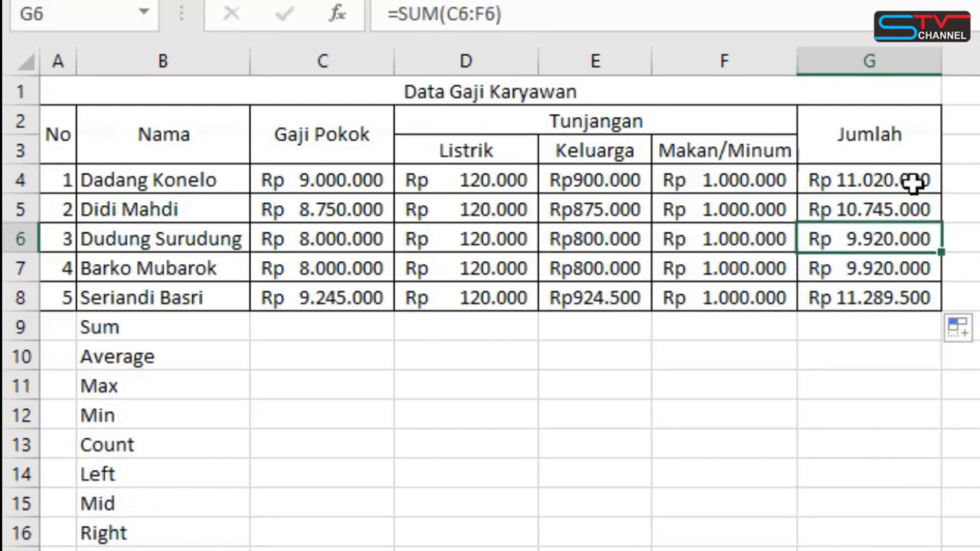
{"action": "key", "text": "Down"}
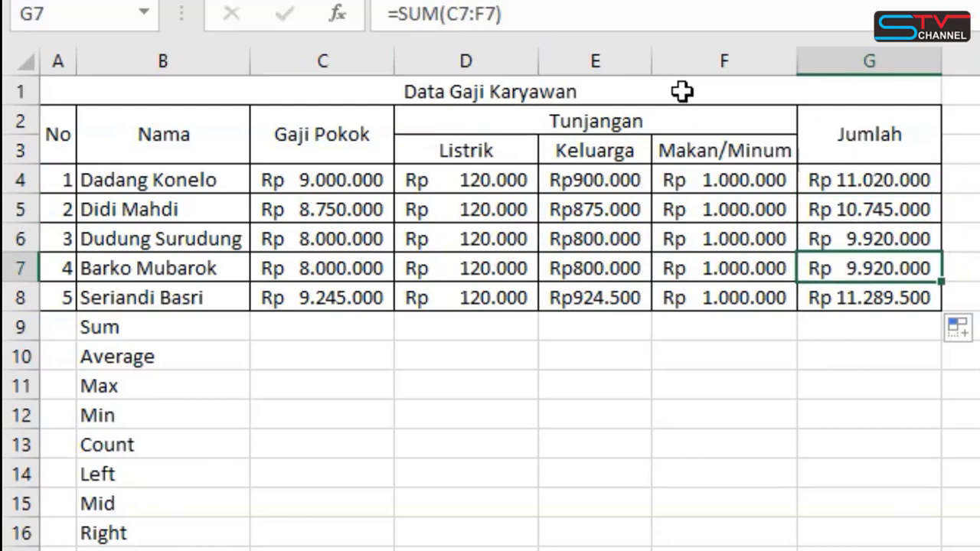
{"action": "key", "text": "Down"}
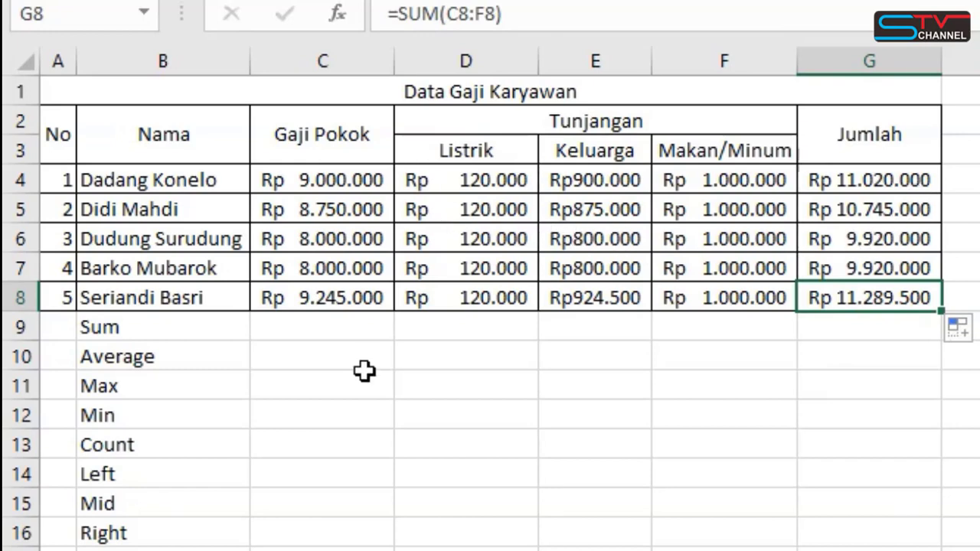
Total the Gaji Pokok column in the Sum row at C9 with =SUM(C4:C8) and fill the formula across through G9
{"action": "left_click", "coordinate": [313, 324]}
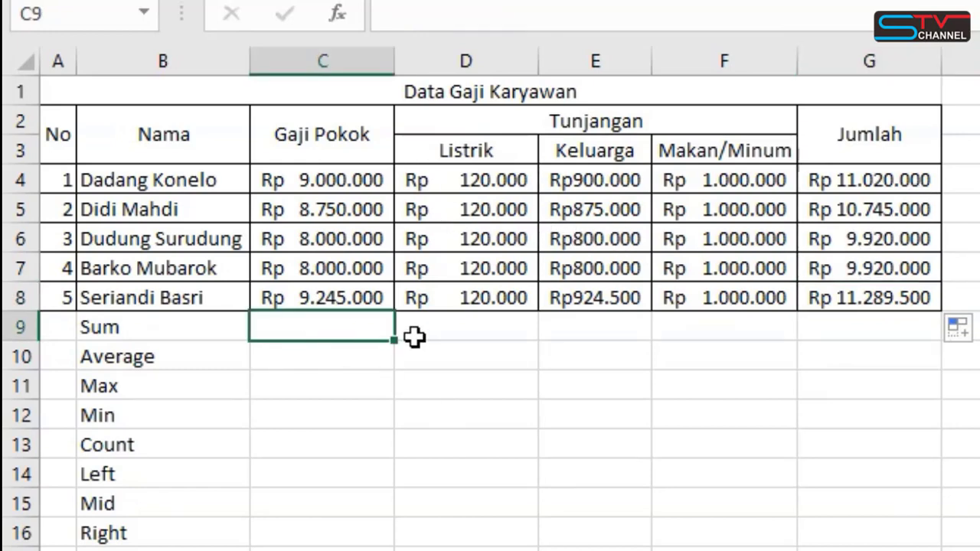
{"action": "type", "text": "=sum"}
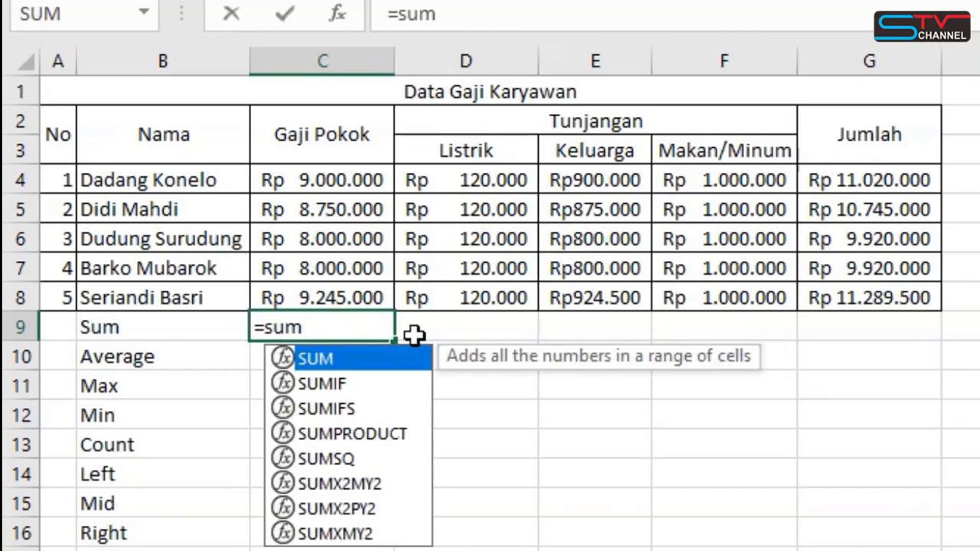
{"action": "type", "text": "("}
{"action": "left_click", "coordinate": [346, 186]}
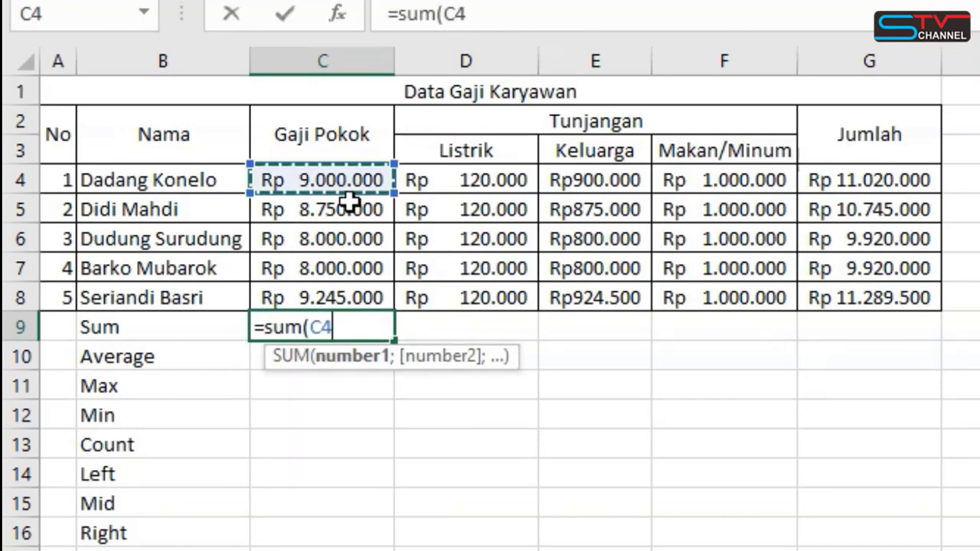
{"action": "left_click_drag", "start_coordinate": [348, 200], "coordinate": [342, 294]}
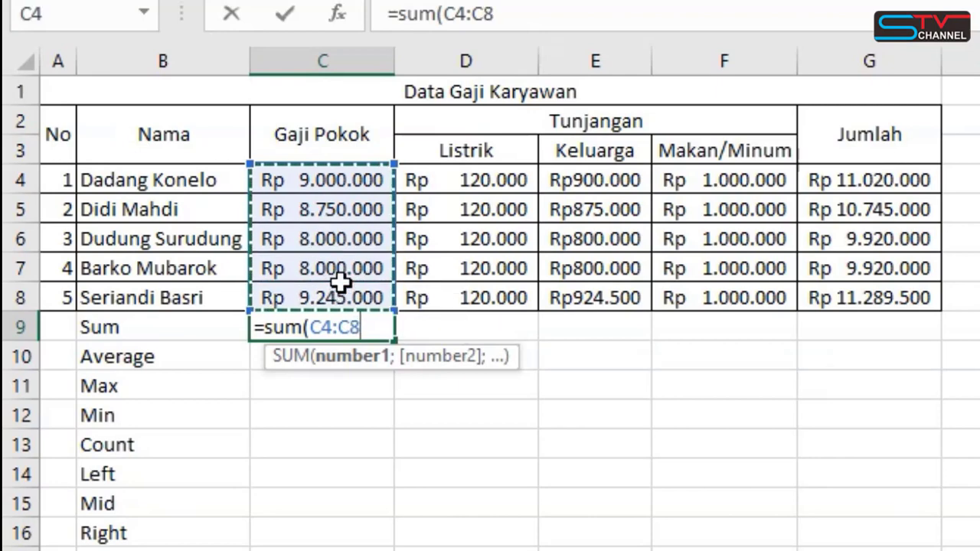
{"action": "type", "text": ")"}
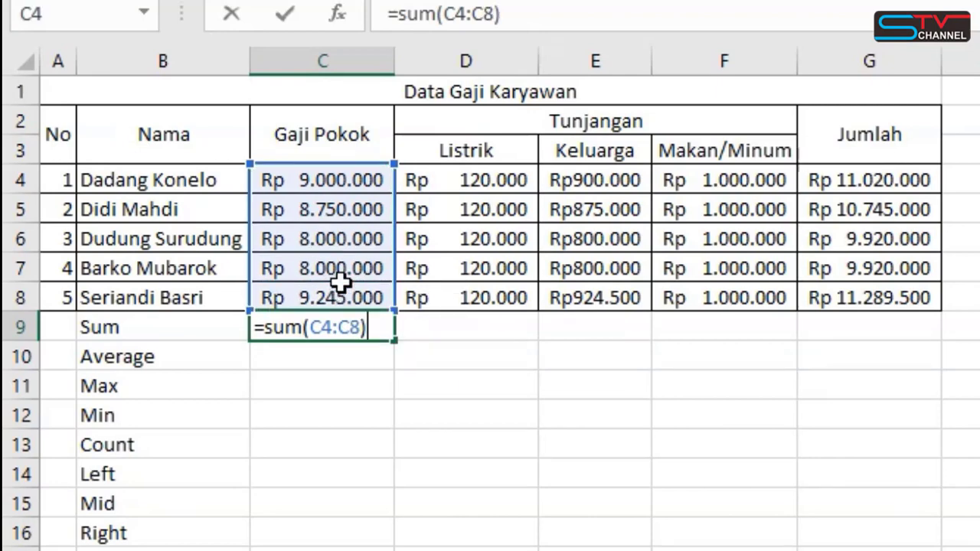
{"action": "key", "text": "Return"}
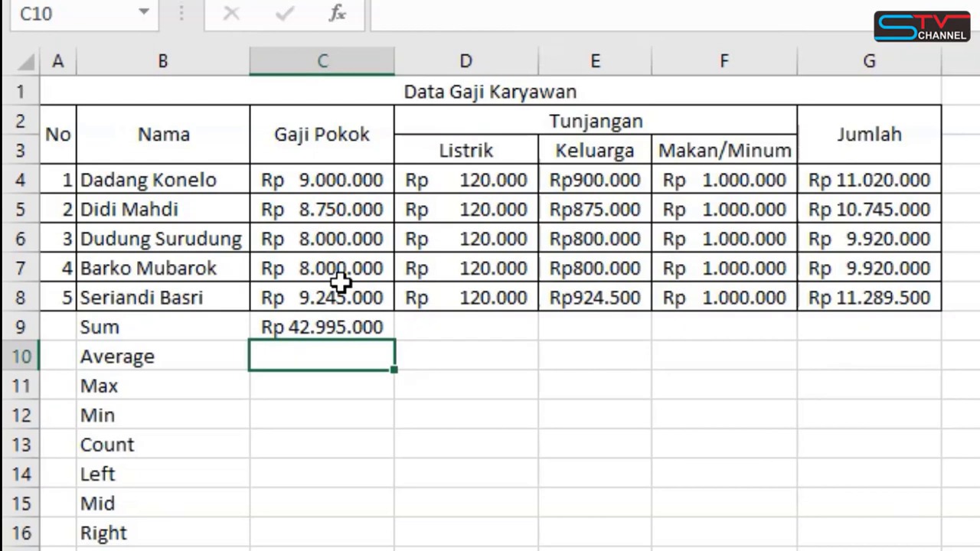
{"action": "left_click", "coordinate": [362, 335]}
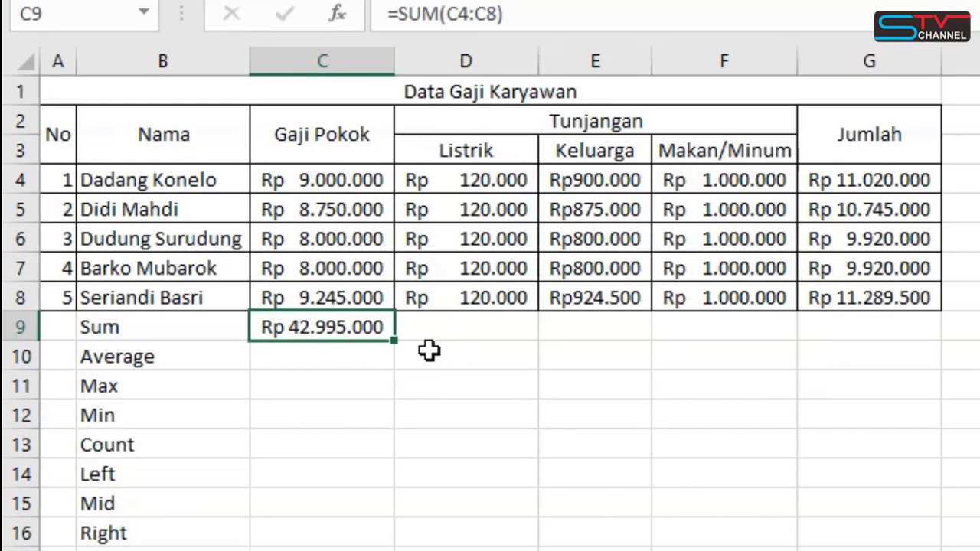
{"action": "left_click_drag", "start_coordinate": [397, 340], "coordinate": [934, 332]}
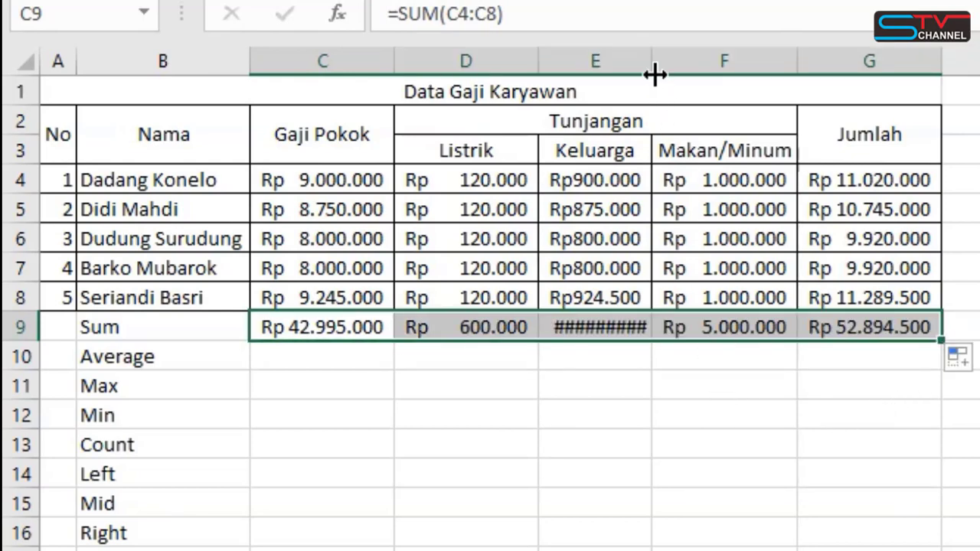
Auto-fit the width of the Keluarga column E so its Sum value fits in the cell
{"action": "double_click", "coordinate": [655, 75]}
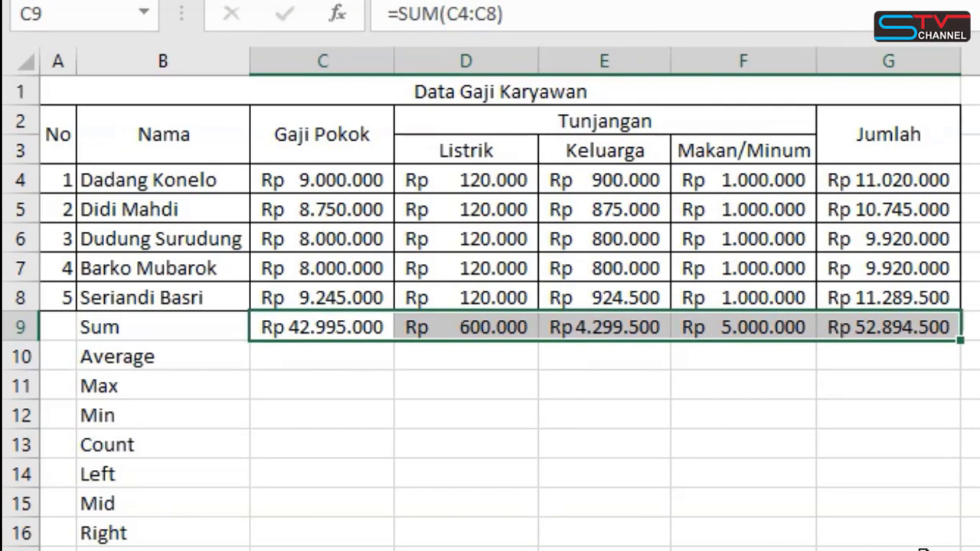
{"action": "left_click", "coordinate": [634, 434]}
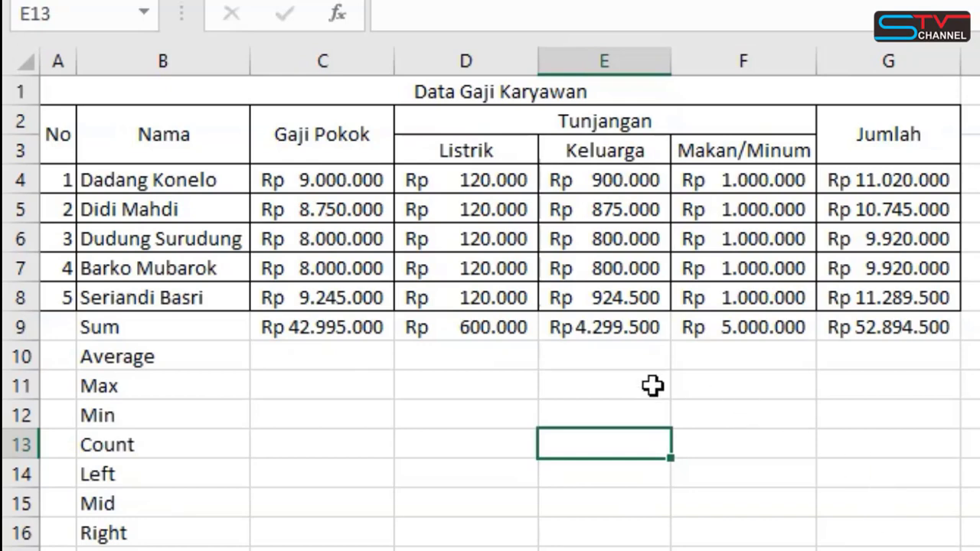
Average the Gaji Pokok column in C10 with =AVERAGE(C4:C8) and fill the formula across the Average row through G10
{"action": "left_click", "coordinate": [359, 357]}
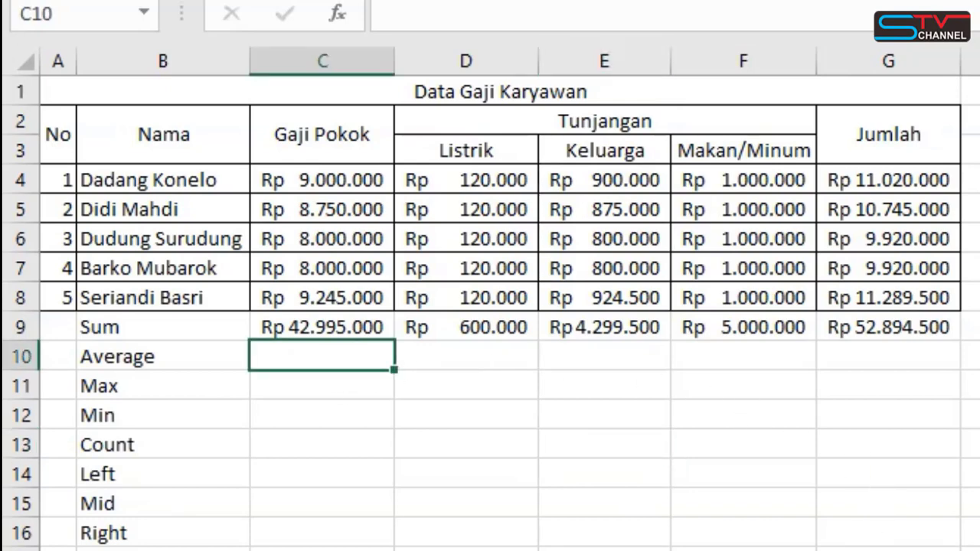
{"action": "type", "text": "=a"}
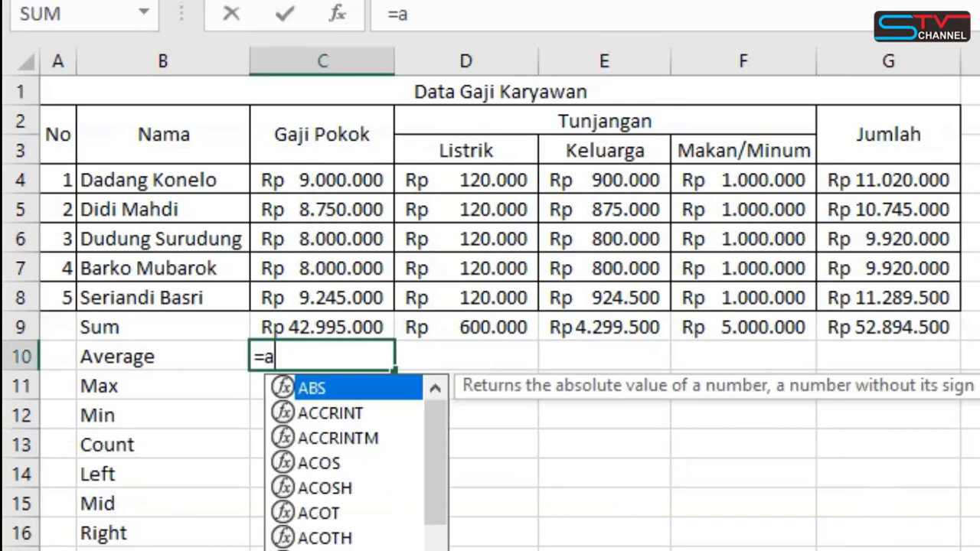
{"action": "type", "text": "verage"}
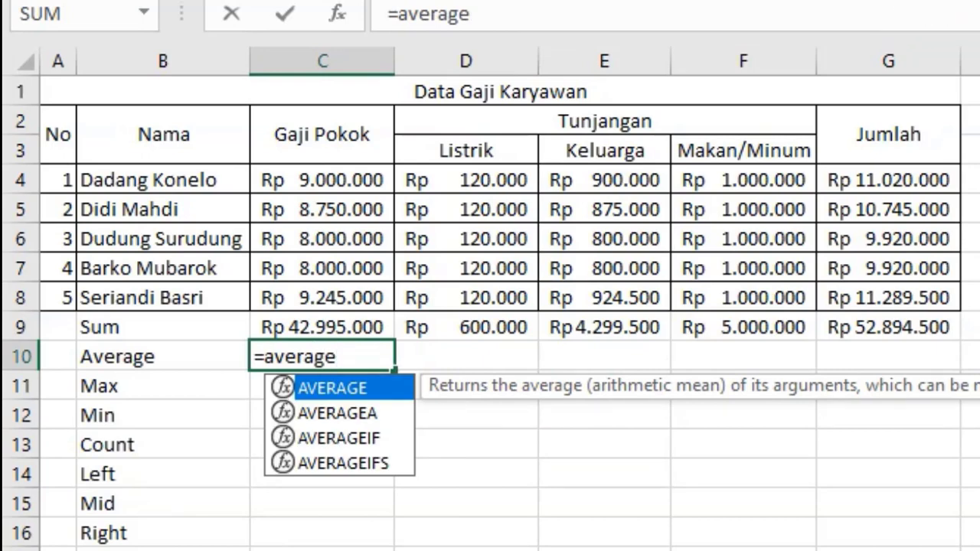
{"action": "type", "text": "("}
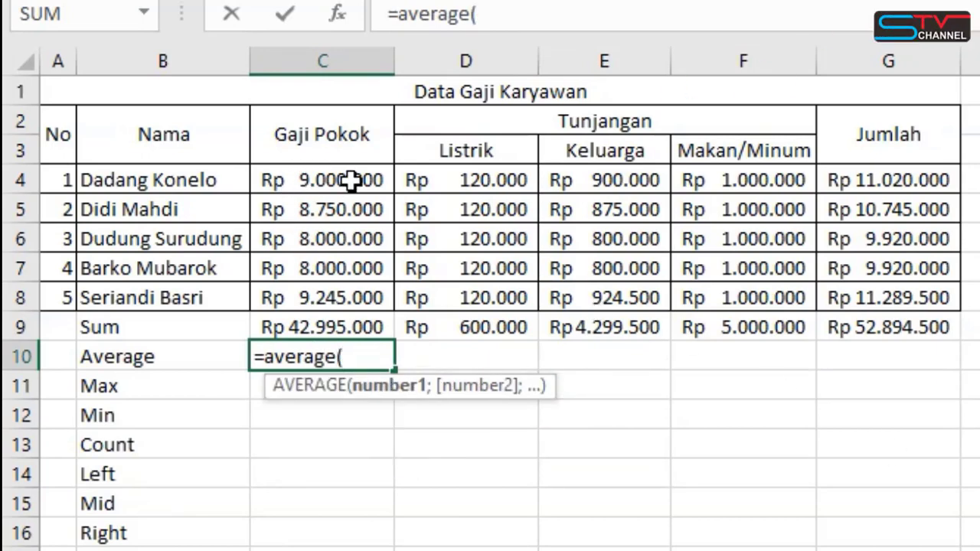
{"action": "left_click_drag", "start_coordinate": [350, 184], "coordinate": [350, 292]}
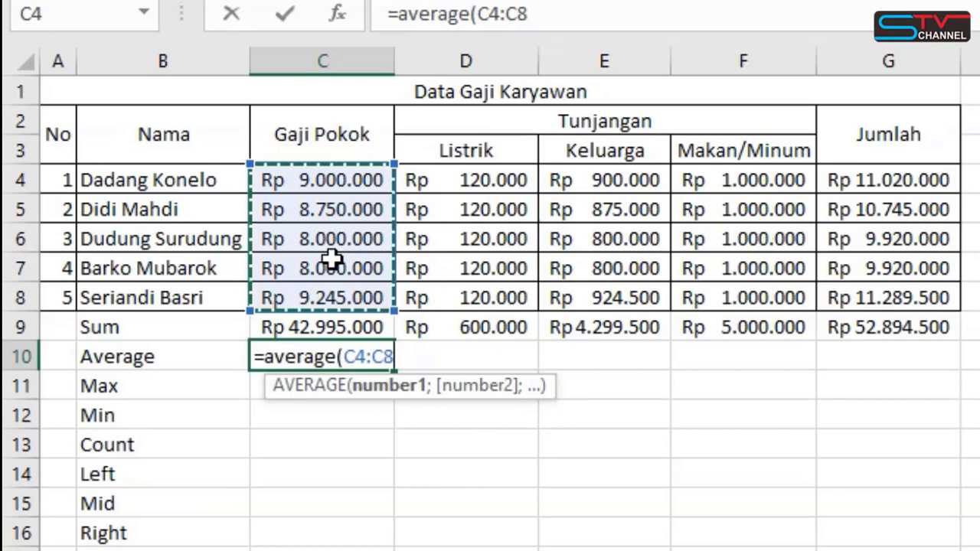
{"action": "type", "text": ")"}
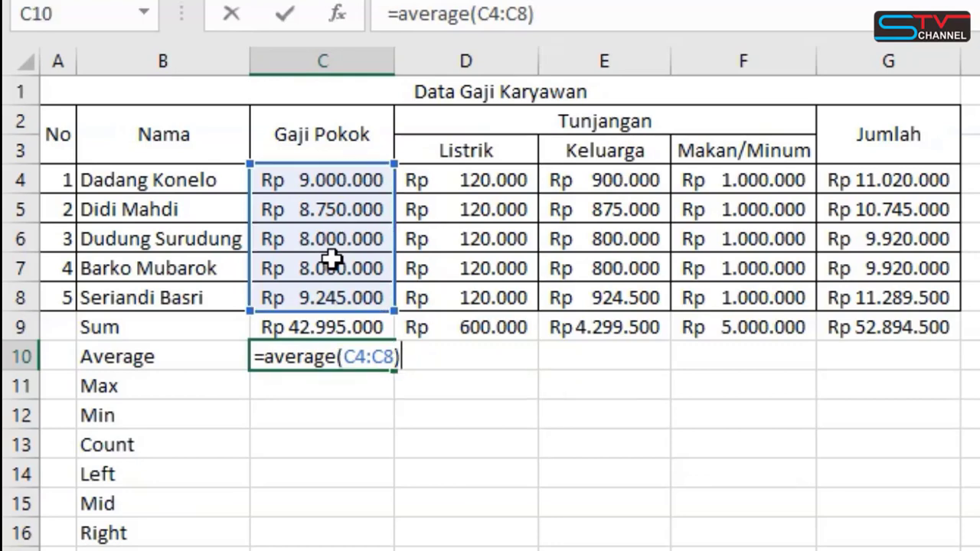
{"action": "key", "text": "Return"}
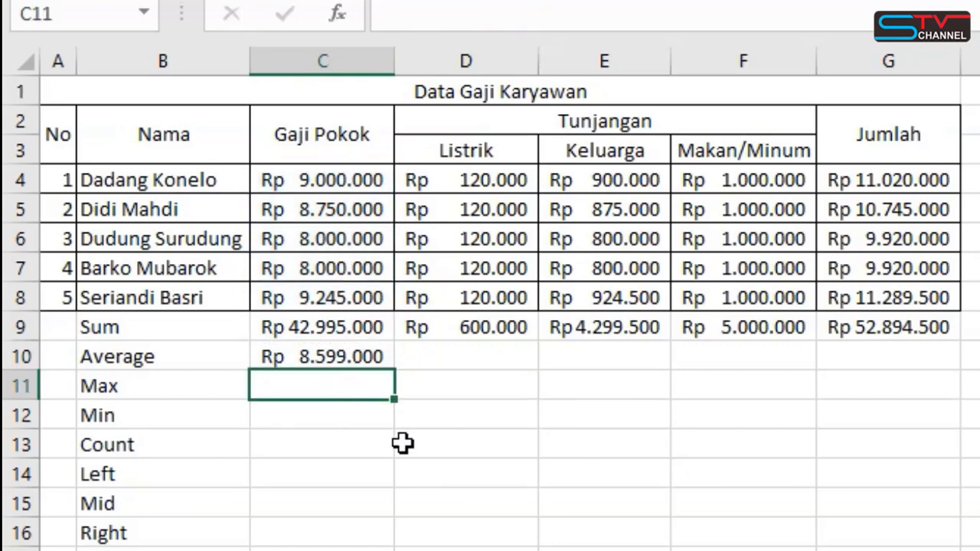
{"action": "left_click", "coordinate": [357, 357]}
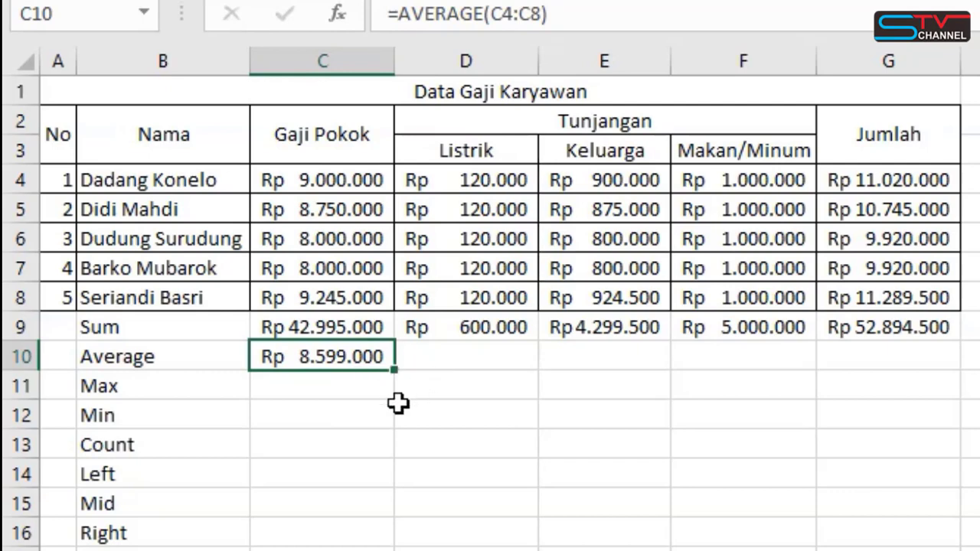
{"action": "left_click_drag", "start_coordinate": [394, 375], "coordinate": [951, 329]}
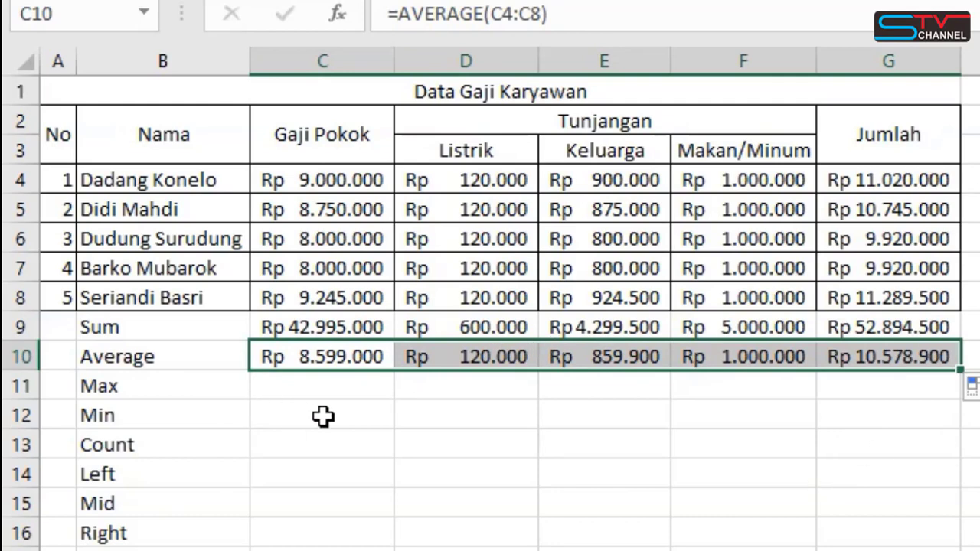
Find the highest Gaji Pokok in C11 with =MAX(C4:C8) and fill the formula across the Max row through G11
{"action": "left_click", "coordinate": [362, 381]}
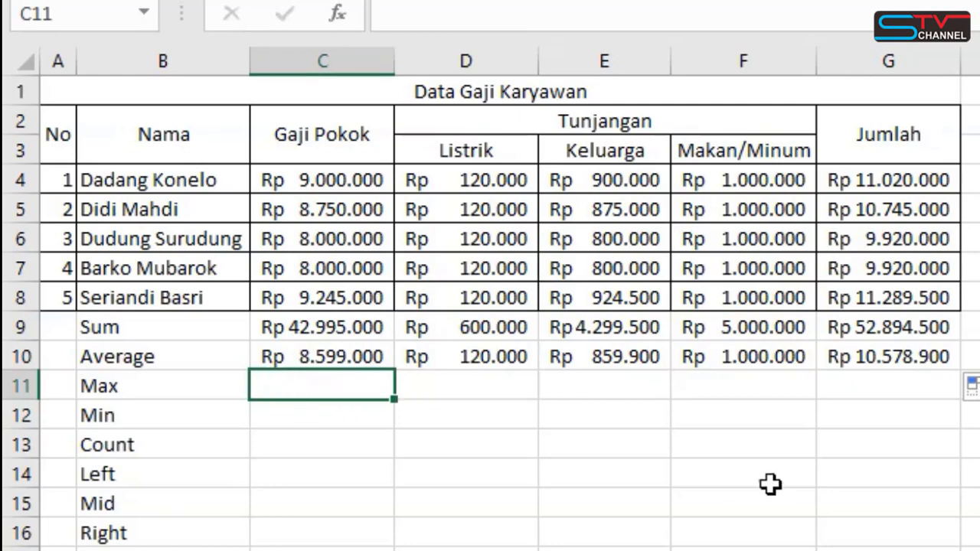
{"action": "type", "text": "=max"}
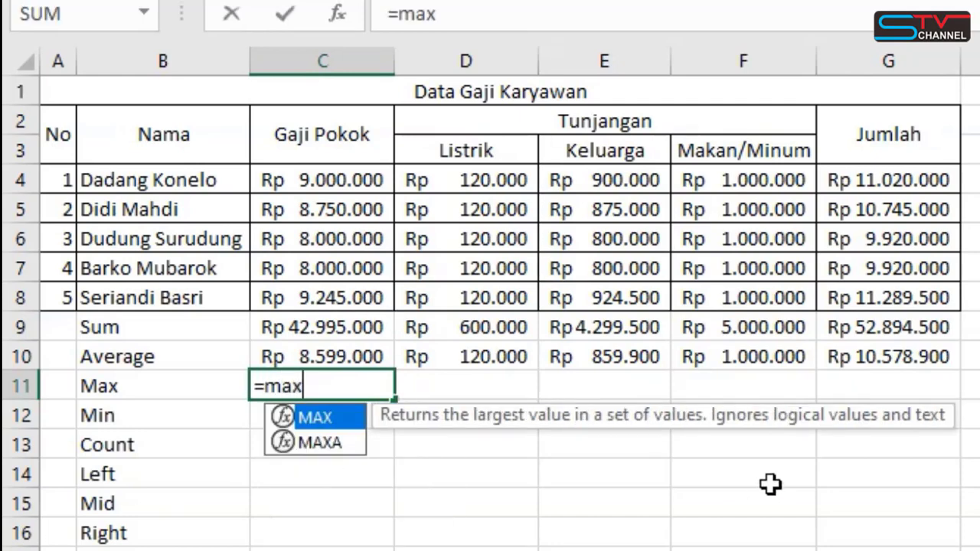
{"action": "type", "text": "("}
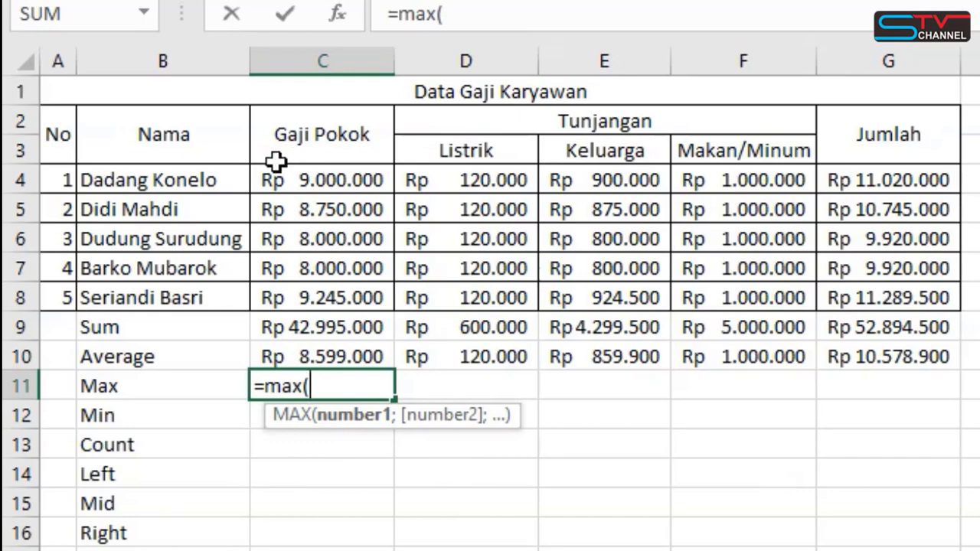
{"action": "left_click_drag", "start_coordinate": [319, 181], "coordinate": [341, 287]}
{"action": "type", "text": ")"}
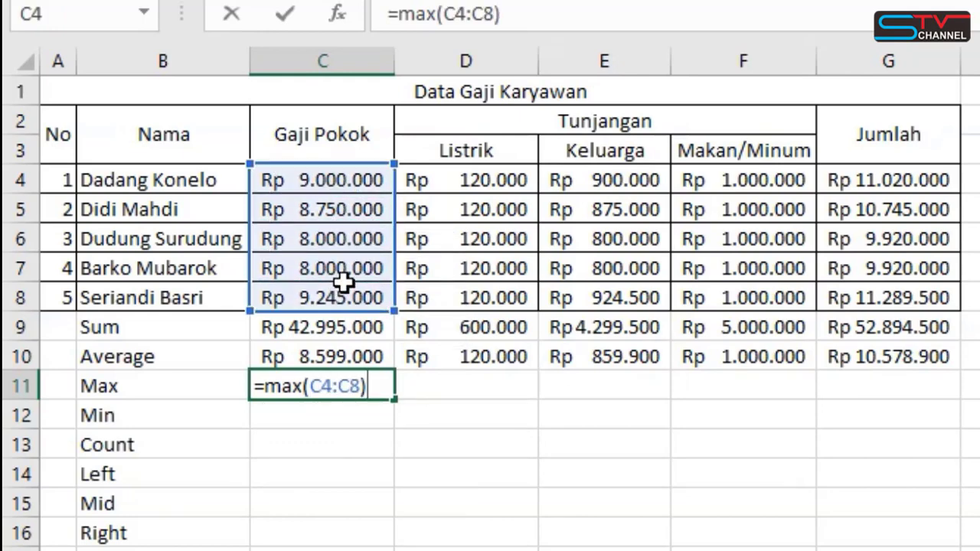
{"action": "key", "text": "Return"}
{"action": "left_click", "coordinate": [364, 390]}
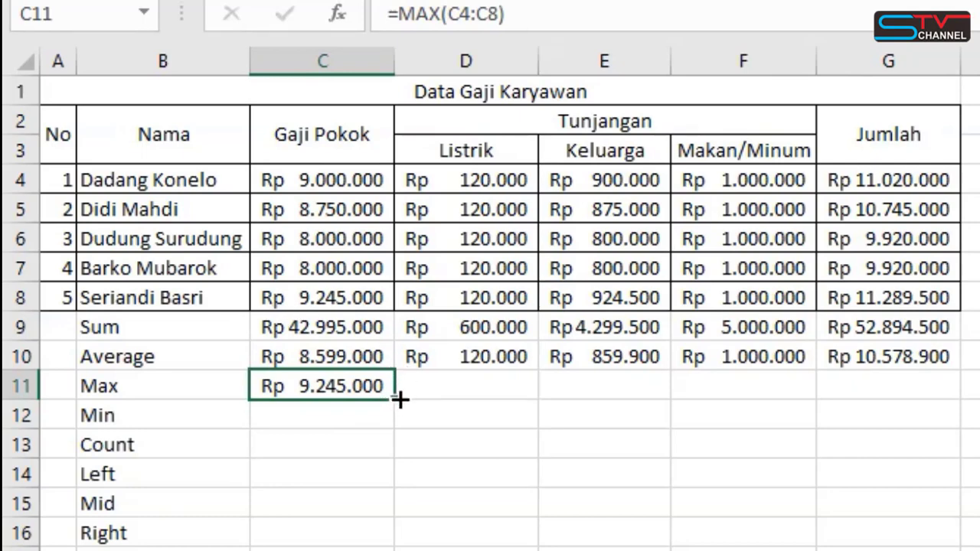
{"action": "left_click_drag", "start_coordinate": [400, 399], "coordinate": [928, 440]}
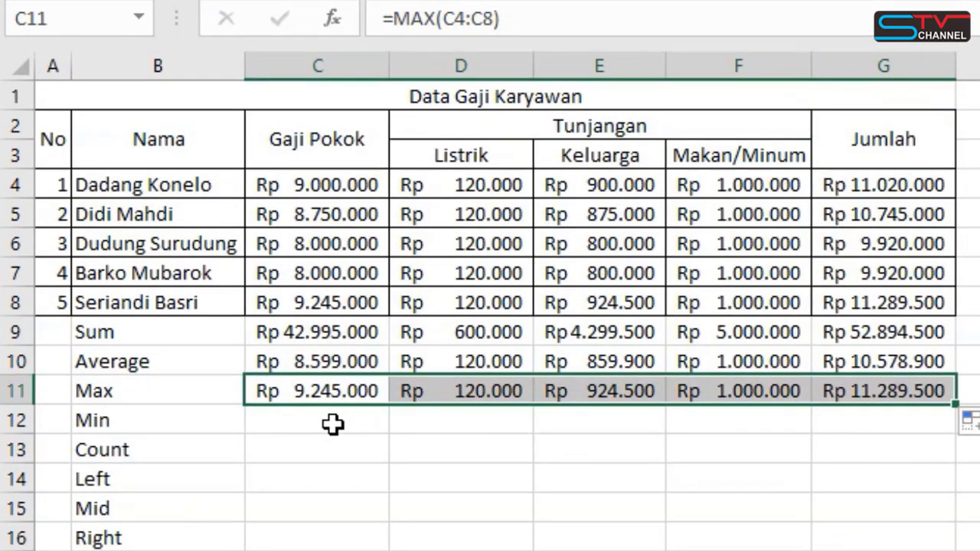
Find the lowest Gaji Pokok in C12 with =MIN(C4:C8) and fill the formula across the Min row through G12
{"action": "left_click", "coordinate": [265, 420]}
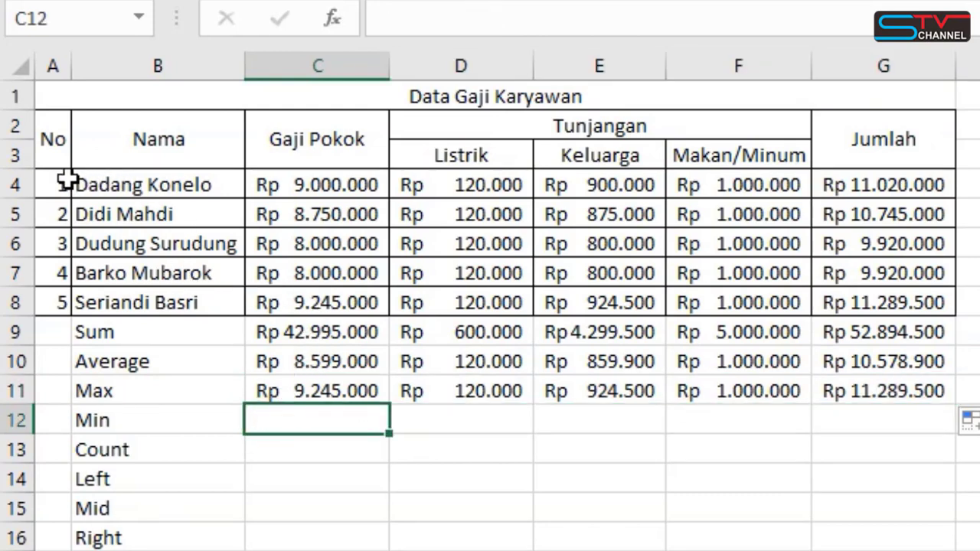
{"action": "left_click_drag", "start_coordinate": [64, 176], "coordinate": [308, 304]}
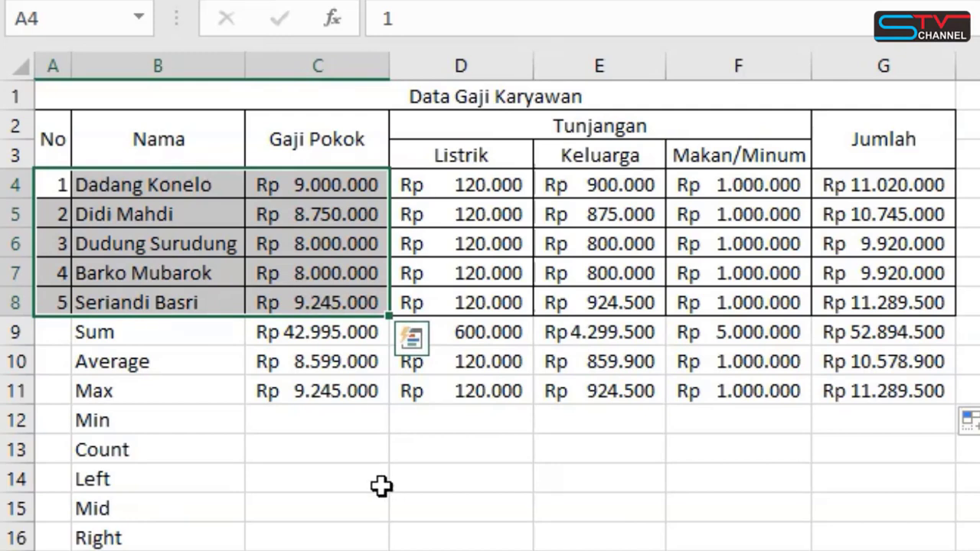
{"action": "left_click", "coordinate": [342, 402]}
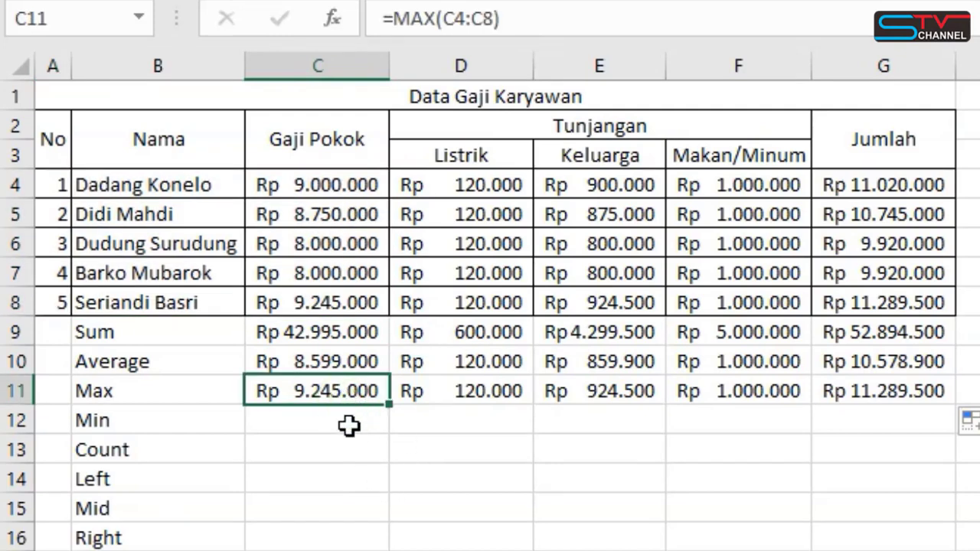
{"action": "left_click", "coordinate": [349, 427]}
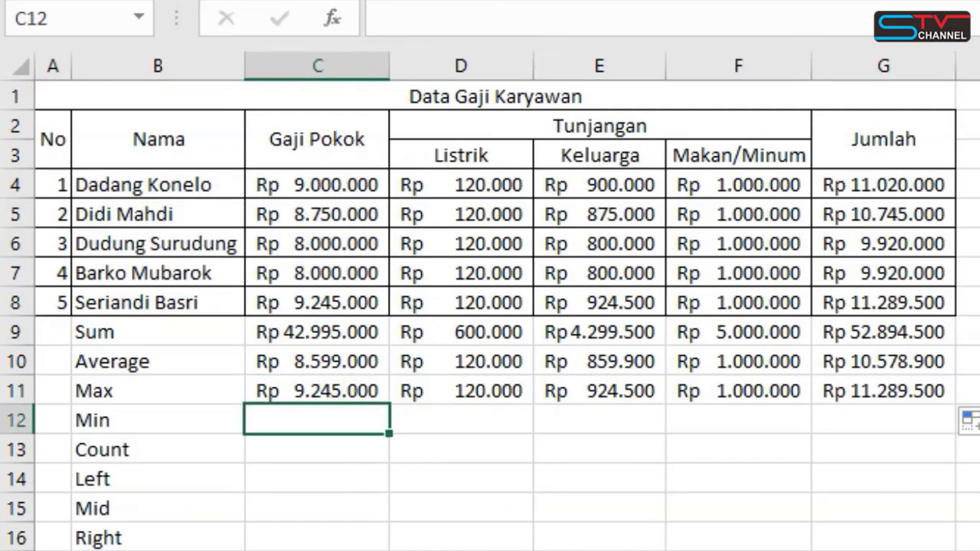
{"action": "type", "text": "=min"}
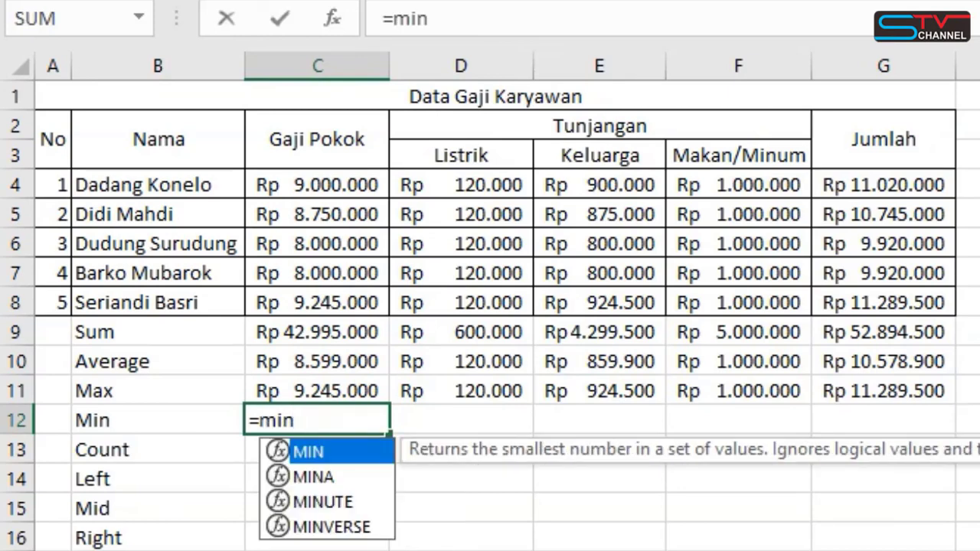
{"action": "type", "text": "("}
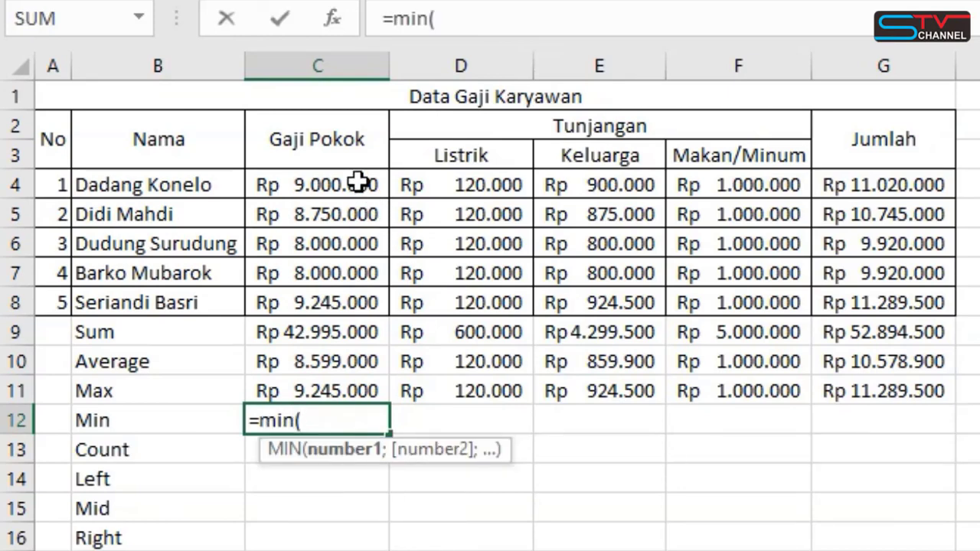
{"action": "left_click_drag", "start_coordinate": [356, 184], "coordinate": [330, 305]}
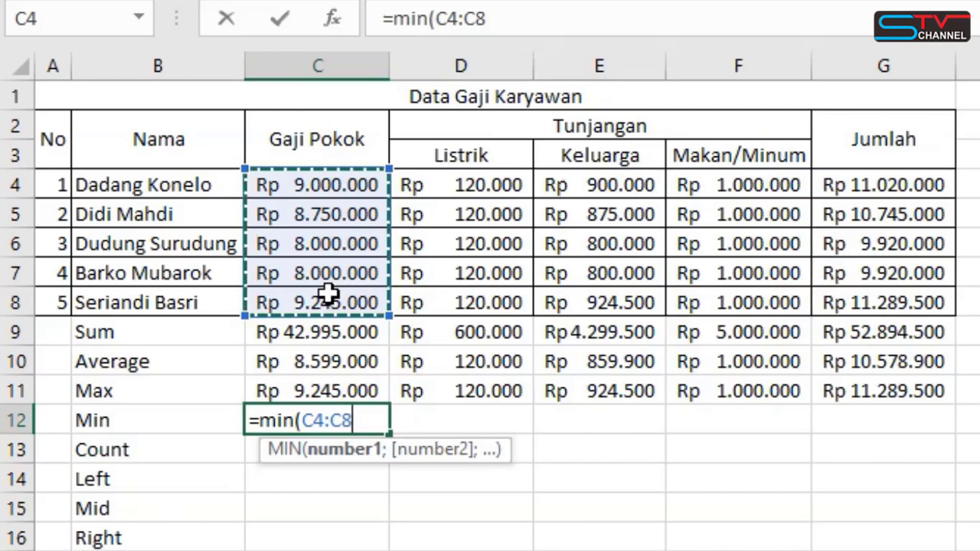
{"action": "type", "text": ")"}
{"action": "key", "text": "Return"}
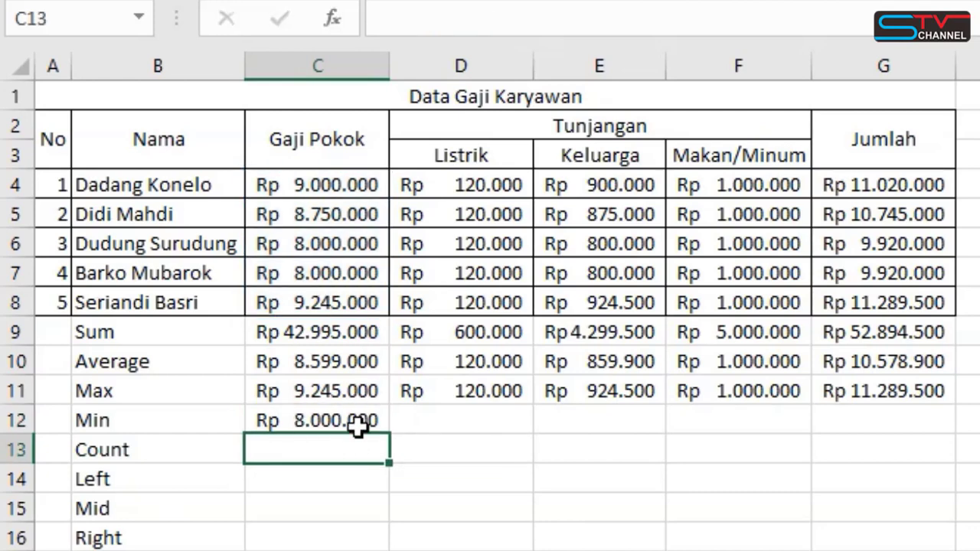
{"action": "left_click", "coordinate": [357, 425]}
{"action": "left_click_drag", "start_coordinate": [402, 435], "coordinate": [908, 444]}
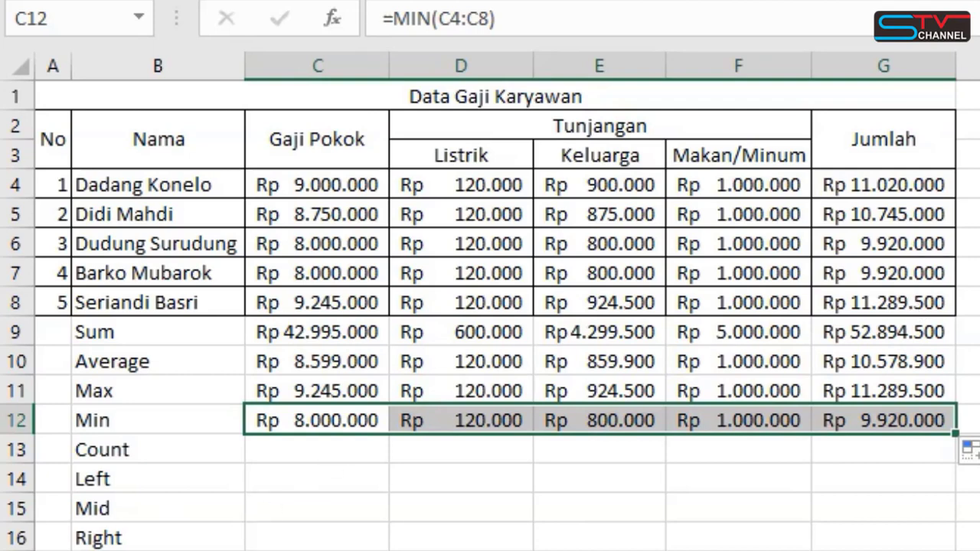
Count the Gaji Pokok entries in C13 with =COUNT(C4:C8) and fill the formula across the Count row through G13
{"action": "key", "text": "Down"}
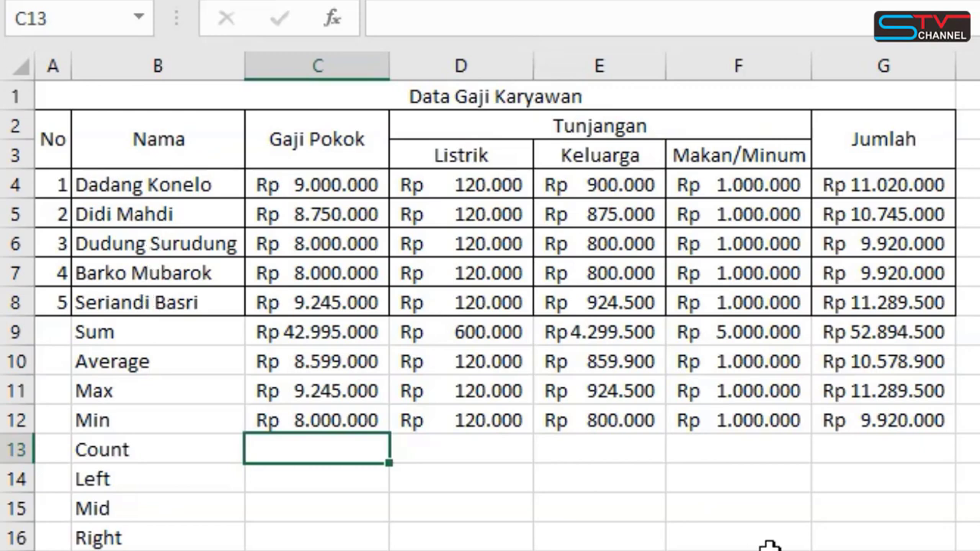
{"action": "type", "text": "=count"}
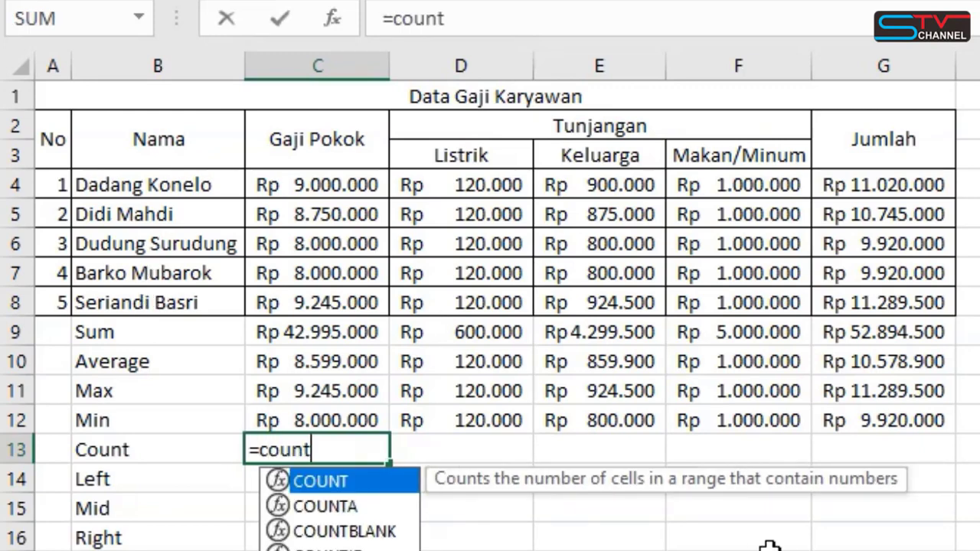
{"action": "type", "text": "("}
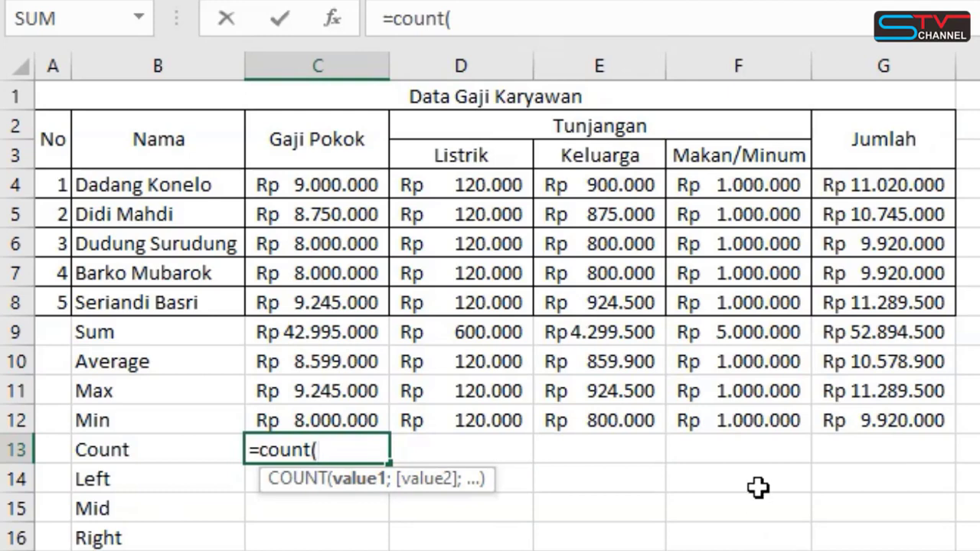
{"action": "left_click_drag", "start_coordinate": [376, 180], "coordinate": [358, 301]}
{"action": "type", "text": ")"}
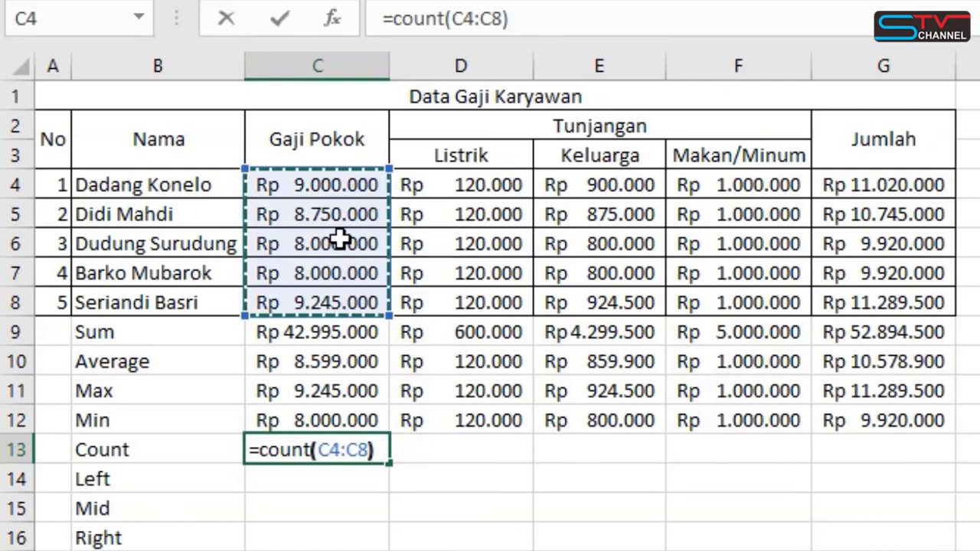
{"action": "key", "text": "Return"}
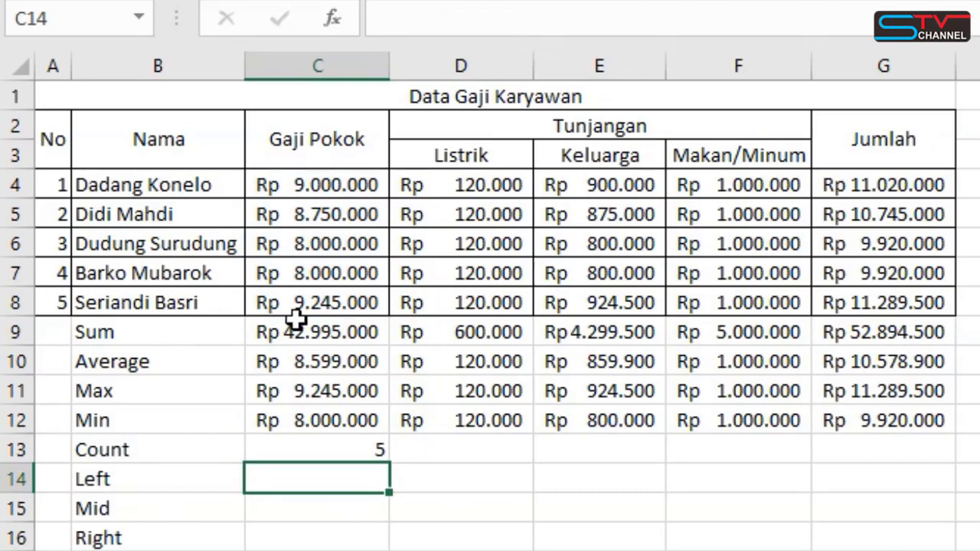
{"action": "left_click", "coordinate": [350, 449]}
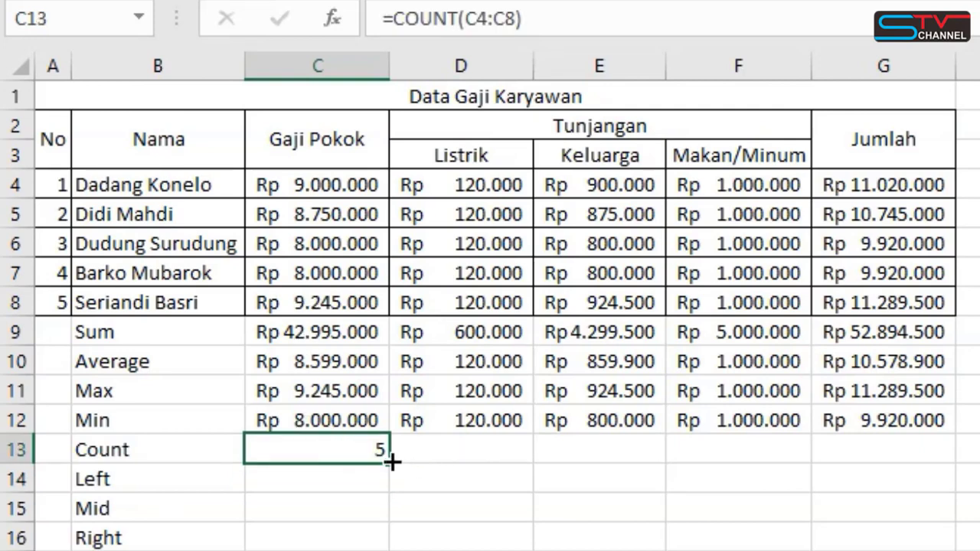
{"action": "left_click_drag", "start_coordinate": [389, 463], "coordinate": [929, 460]}
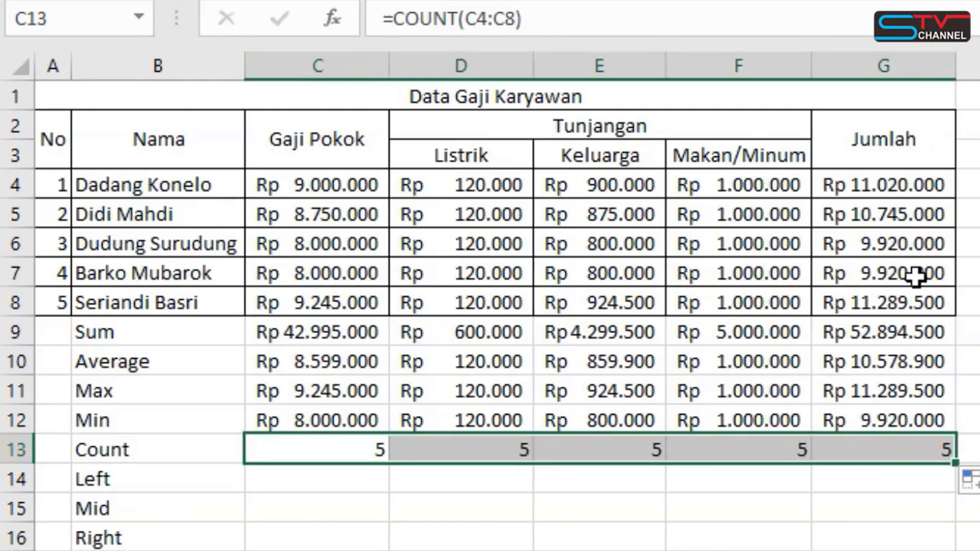
Extract the first 4 characters of the name in B4 into the Left row, cell C14, with =LEFT(B4;4)
{"action": "left_click", "coordinate": [299, 480]}
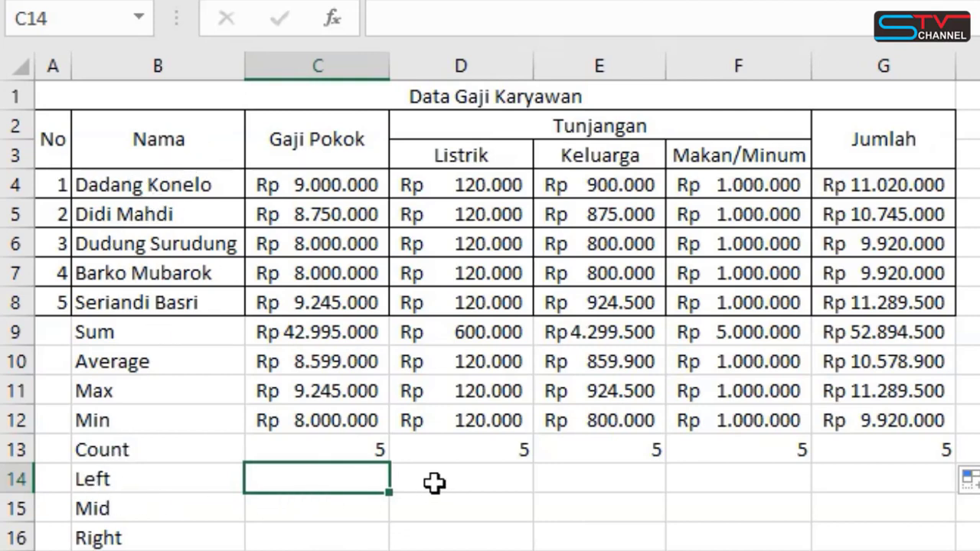
{"action": "type", "text": "=left"}
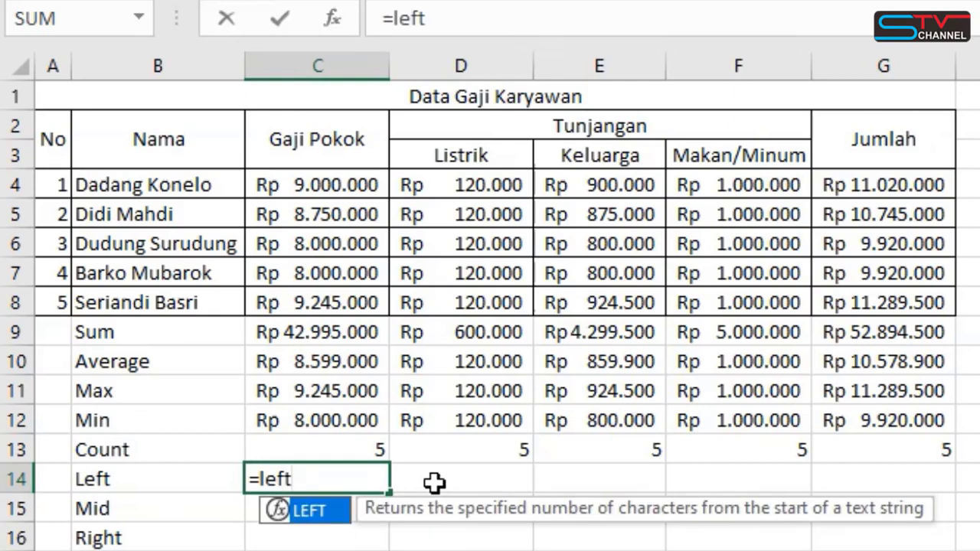
{"action": "type", "text": "("}
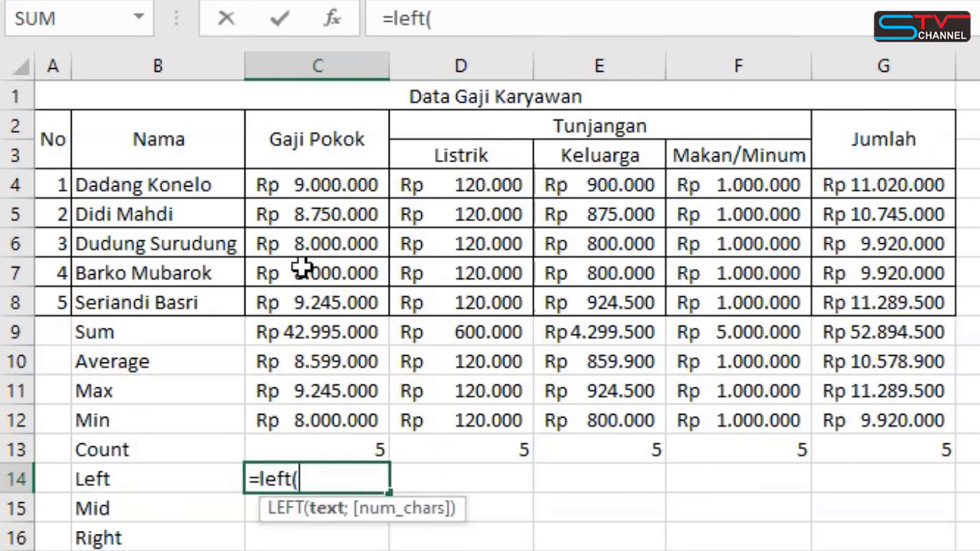
{"action": "left_click", "coordinate": [153, 188]}
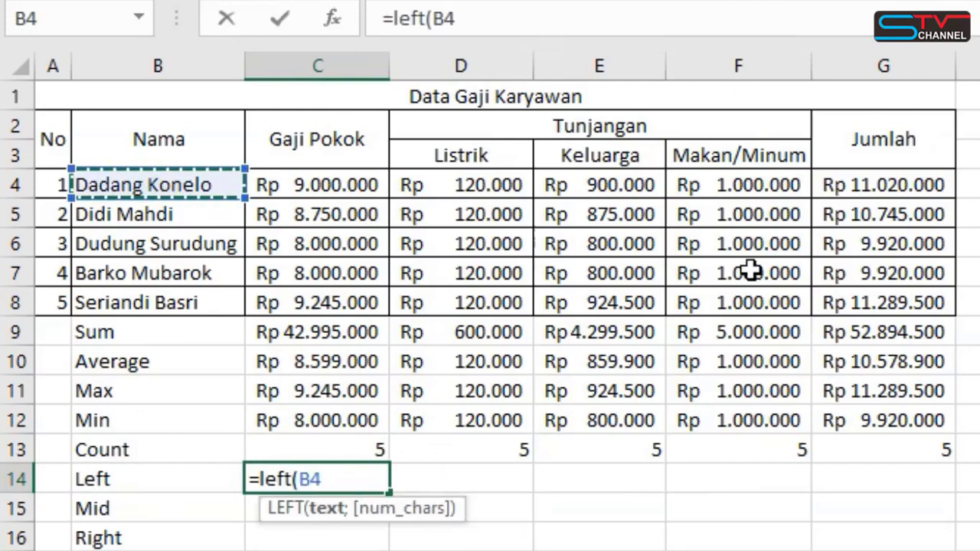
{"action": "type", "text": ";4"}
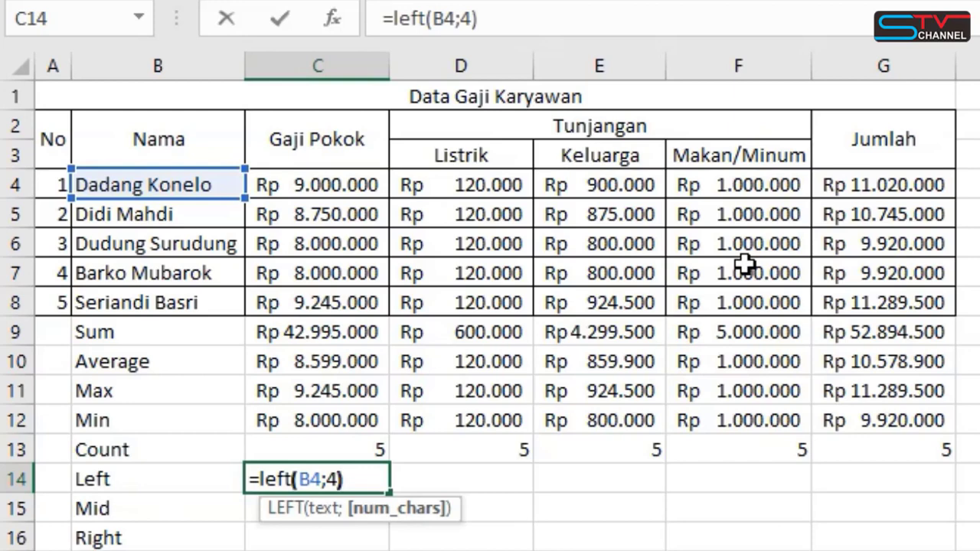
{"action": "key", "text": "Return"}
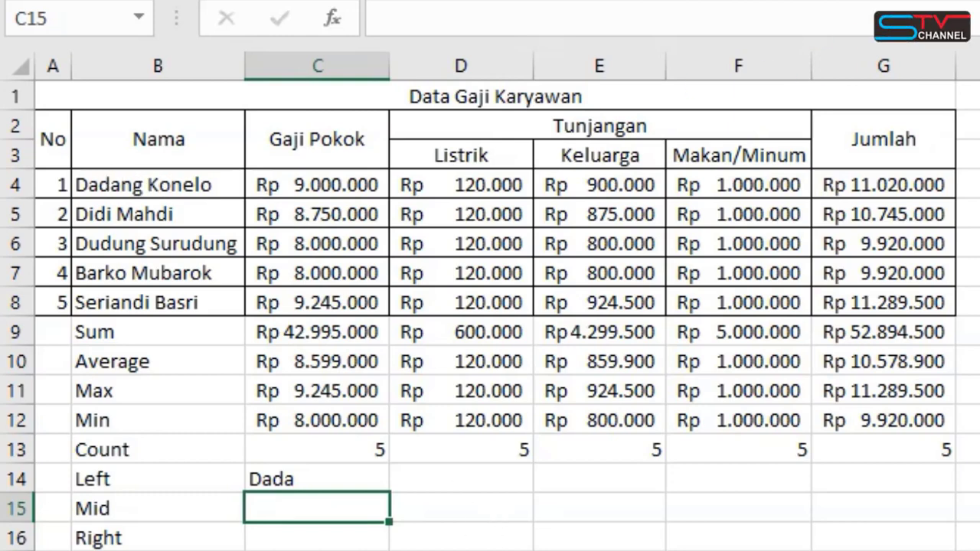
Extract 5 characters of the name in B4, starting from character 3, into the Mid row, cell C15, with =MID(B4;3;5)
{"action": "type", "text": "="}
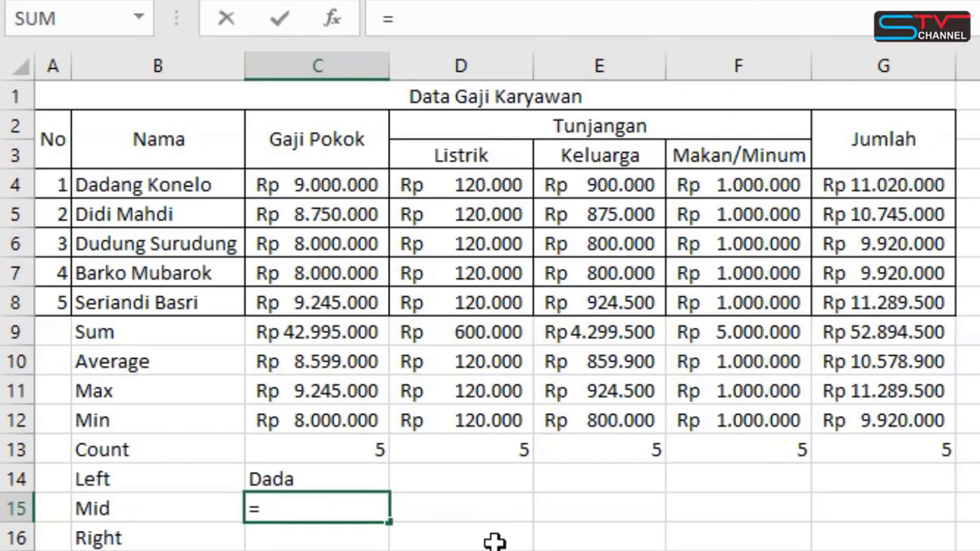
{"action": "type", "text": "mid("}
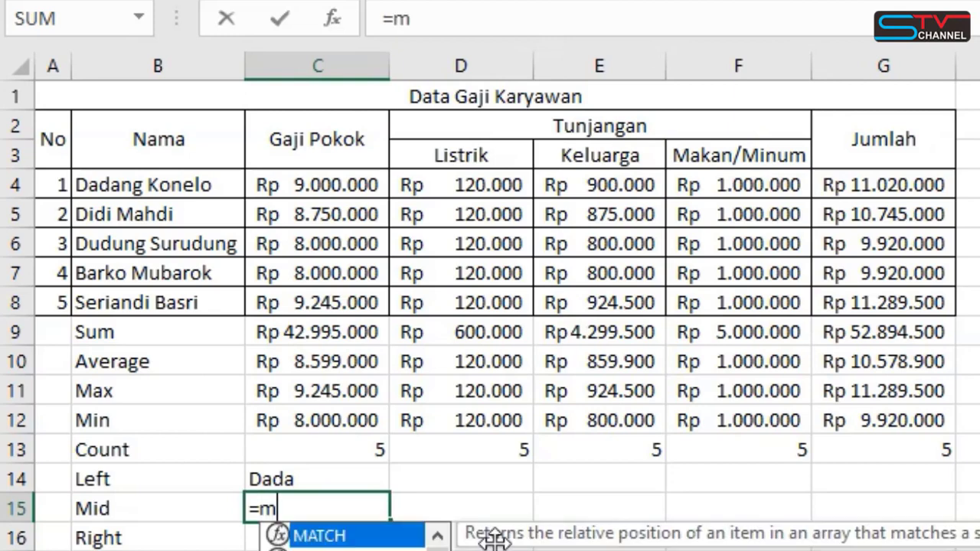
{"action": "left_click", "coordinate": [162, 183]}
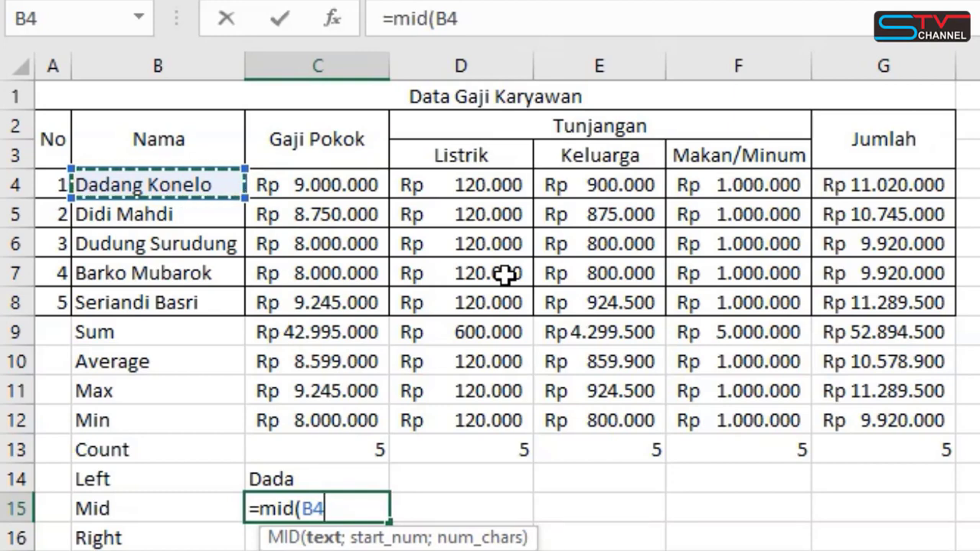
{"action": "type", "text": ";3"}
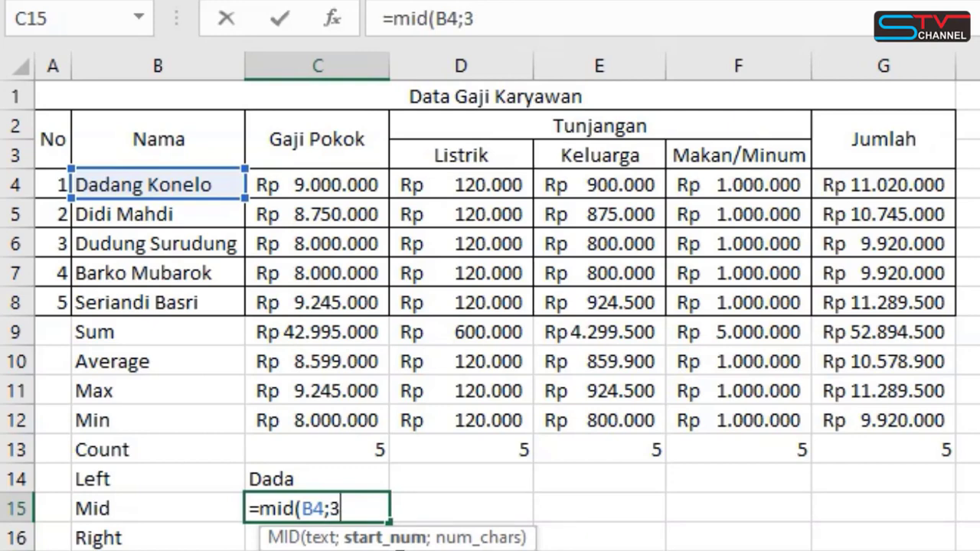
{"action": "type", "text": ";"}
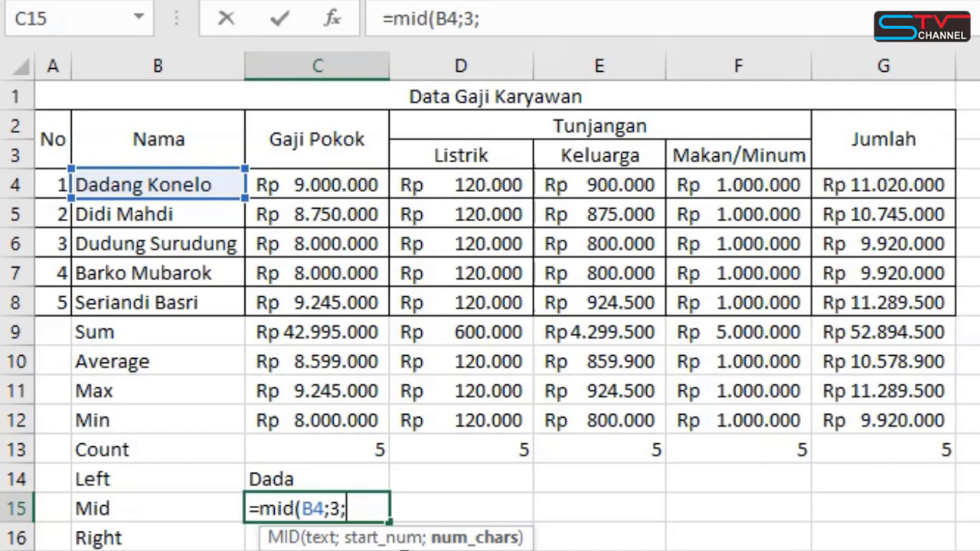
{"action": "type", "text": "5)"}
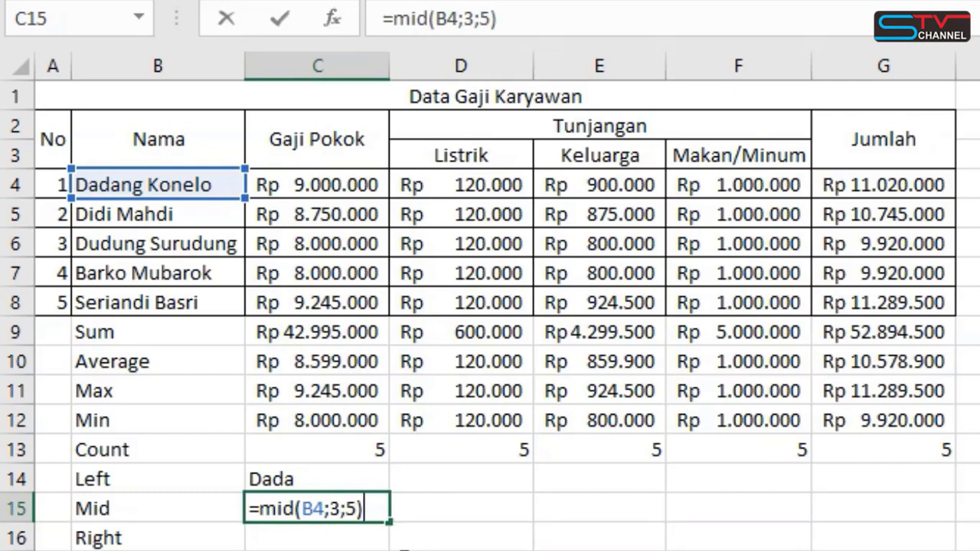
{"action": "key", "text": "Return"}
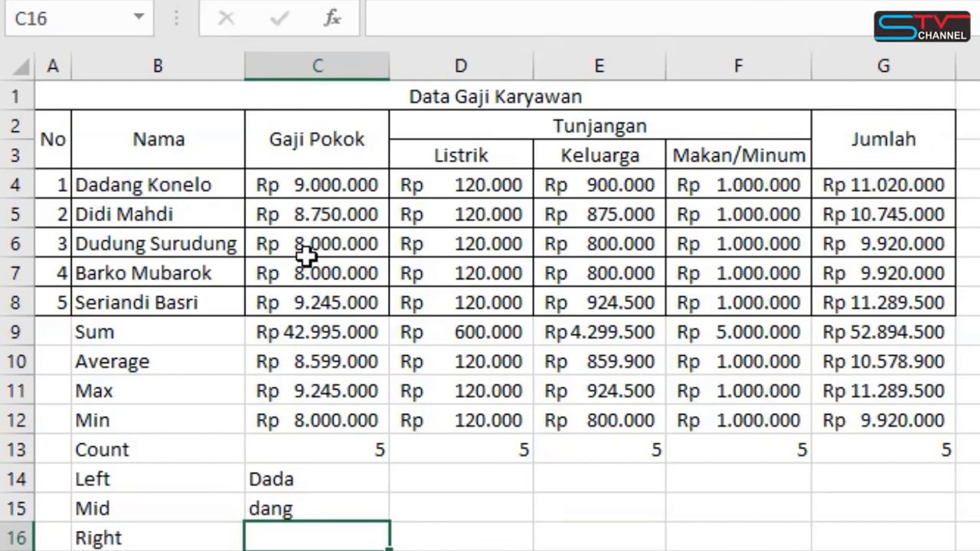
{"action": "left_click", "coordinate": [329, 510]}
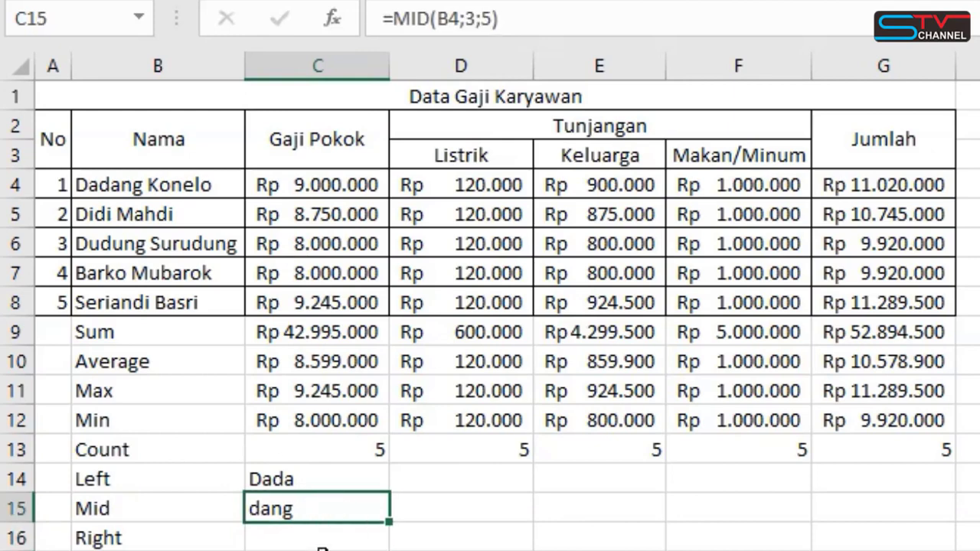
Extract the last 6 characters of the name in B4 into the Right row, cell C16, with =RIGHT(B4;6)
{"action": "left_click", "coordinate": [329, 538]}
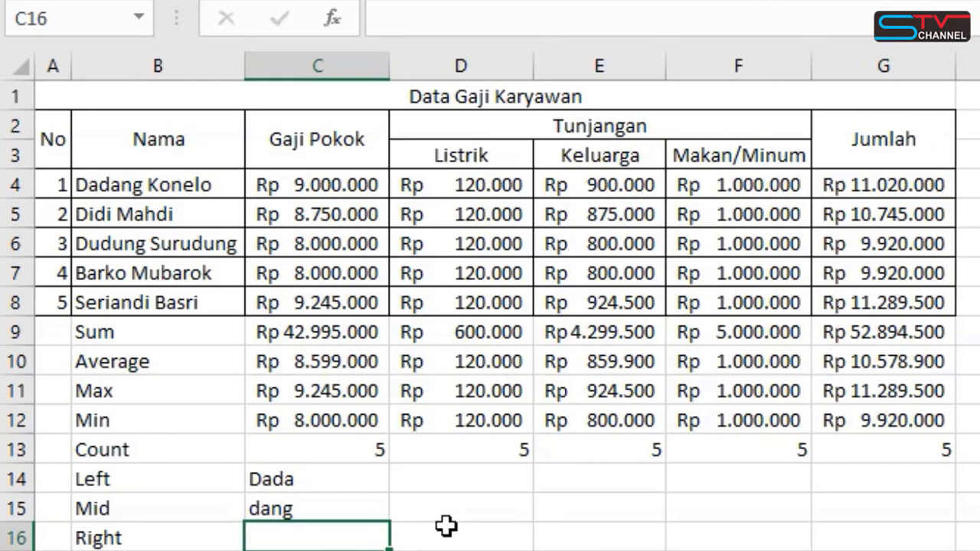
{"action": "type", "text": "=right("}
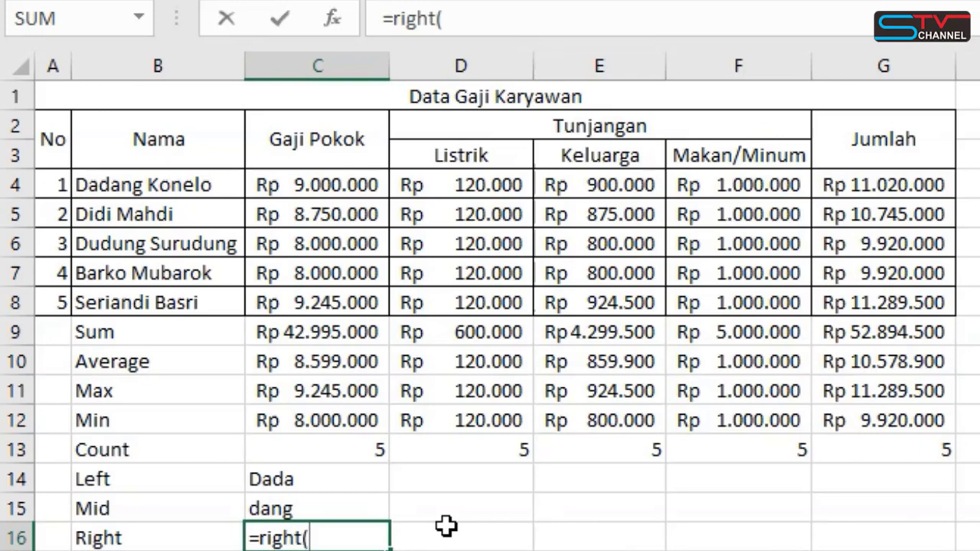
{"action": "left_click", "coordinate": [158, 186]}
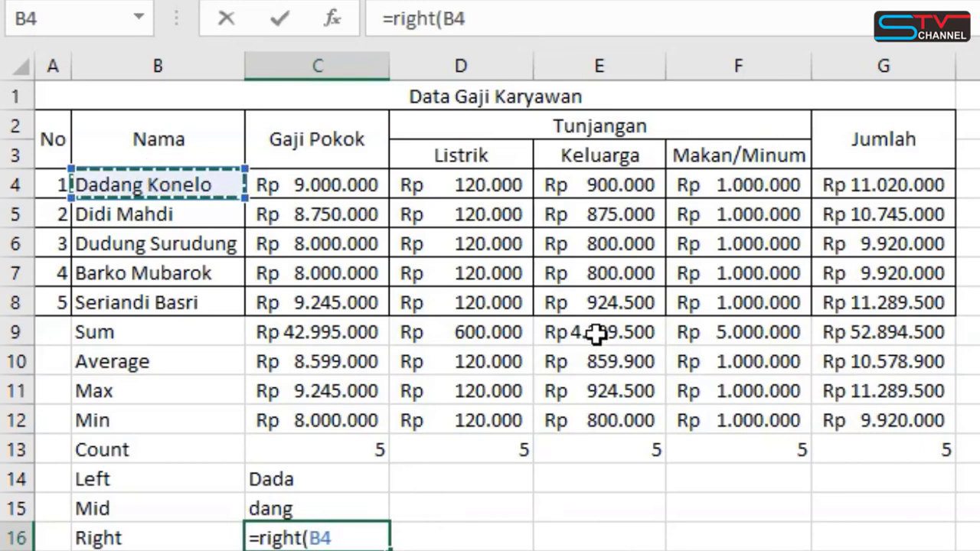
{"action": "type", "text": ";"}
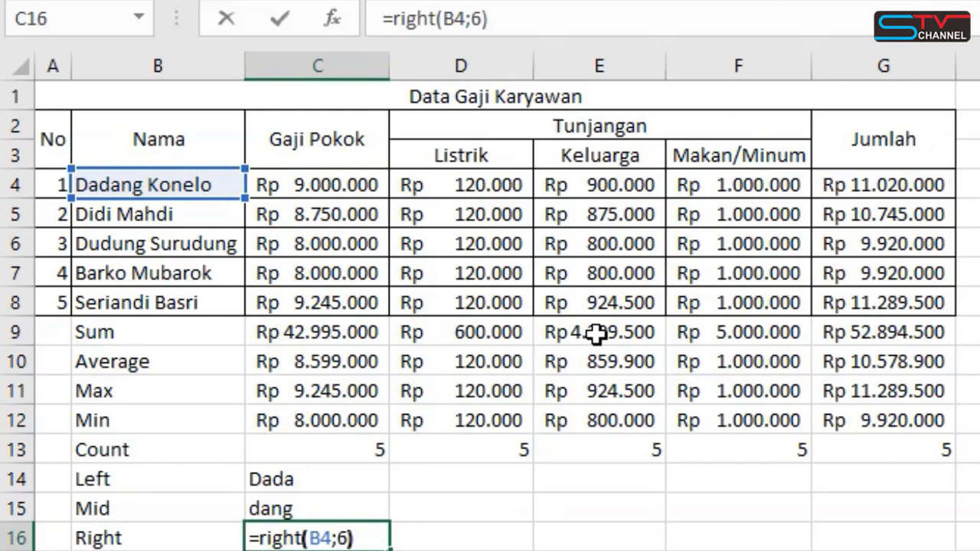
{"action": "type", "text": "6)"}
{"action": "key", "text": "Return"}
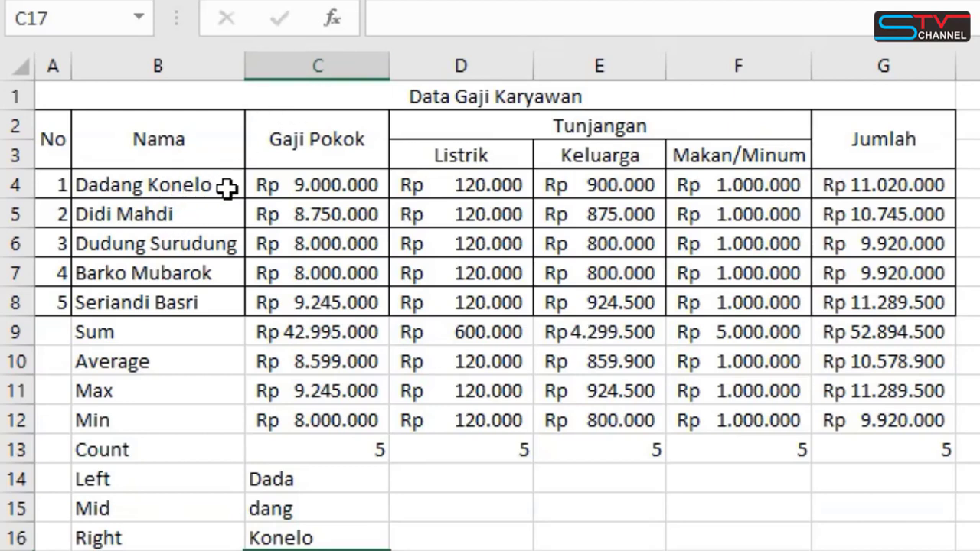
Change the RIGHT formula in C16 to return 4 characters, making it =RIGHT(B4;4)
{"action": "left_click", "coordinate": [342, 539]}
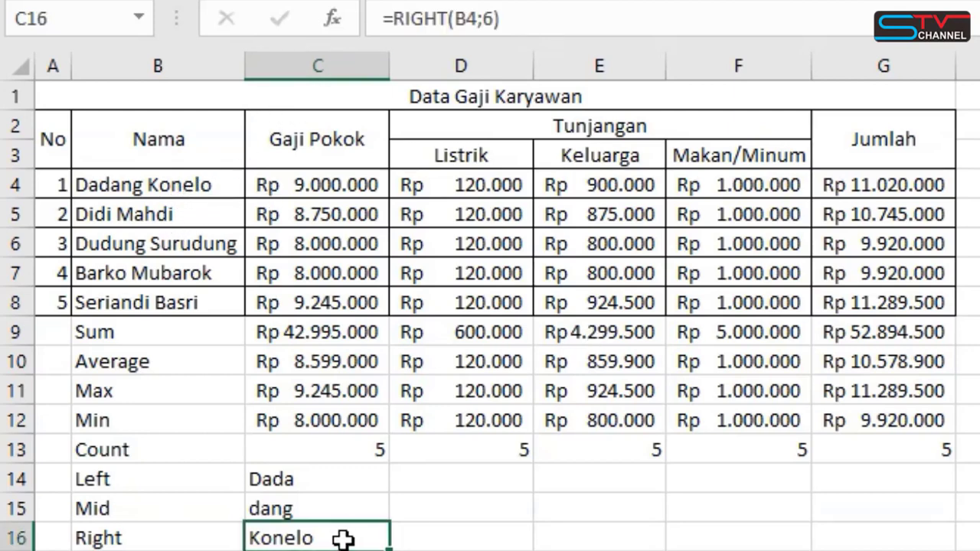
{"action": "left_click", "coordinate": [498, 17]}
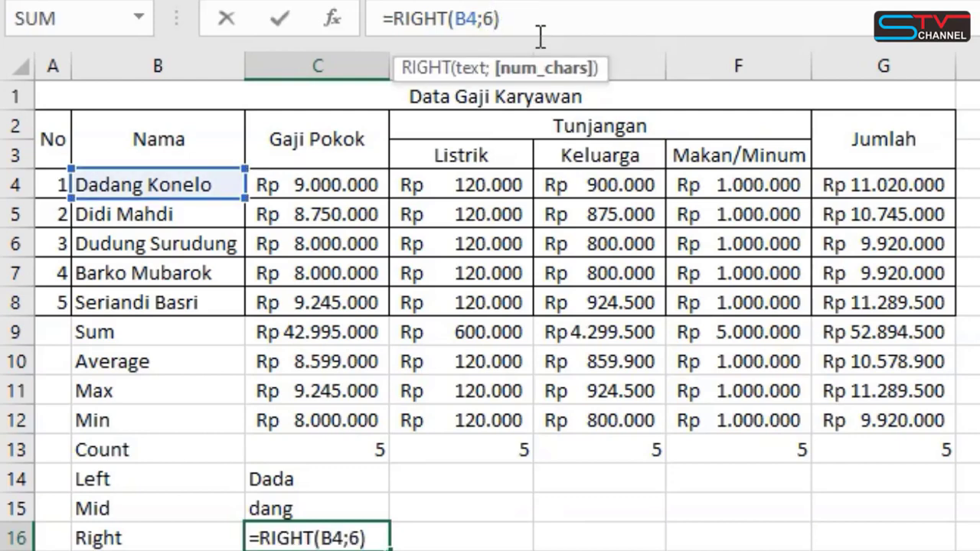
{"action": "key", "text": "BackSpace"}
{"action": "type", "text": "4"}
{"action": "key", "text": "Return"}
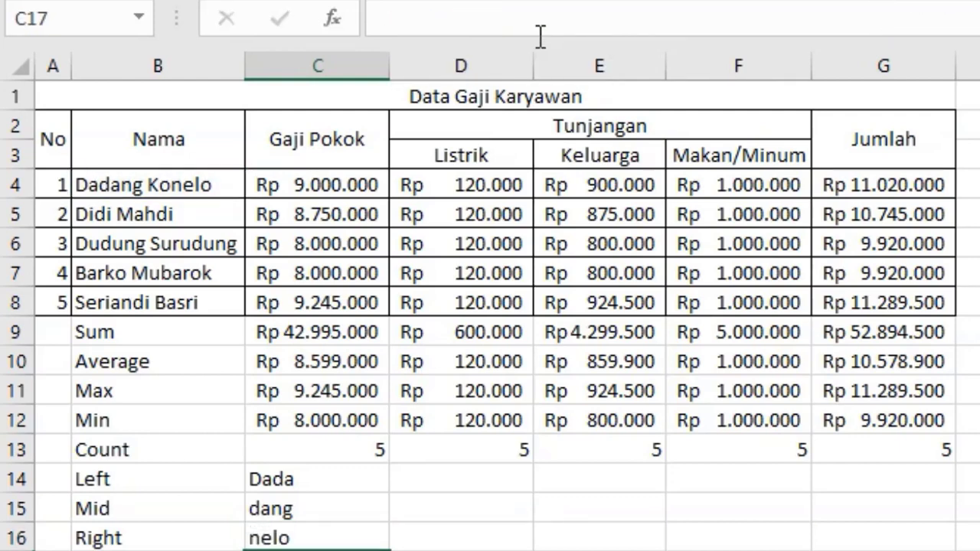